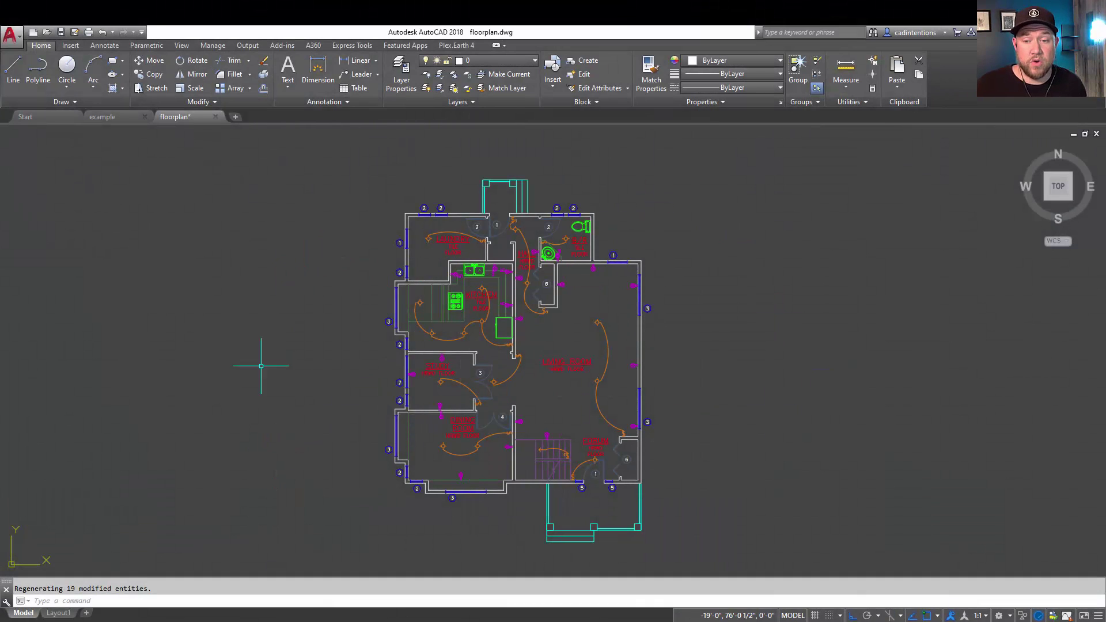
Glance at the existing Layout1 sheet, then return to model space.
click(58, 613)
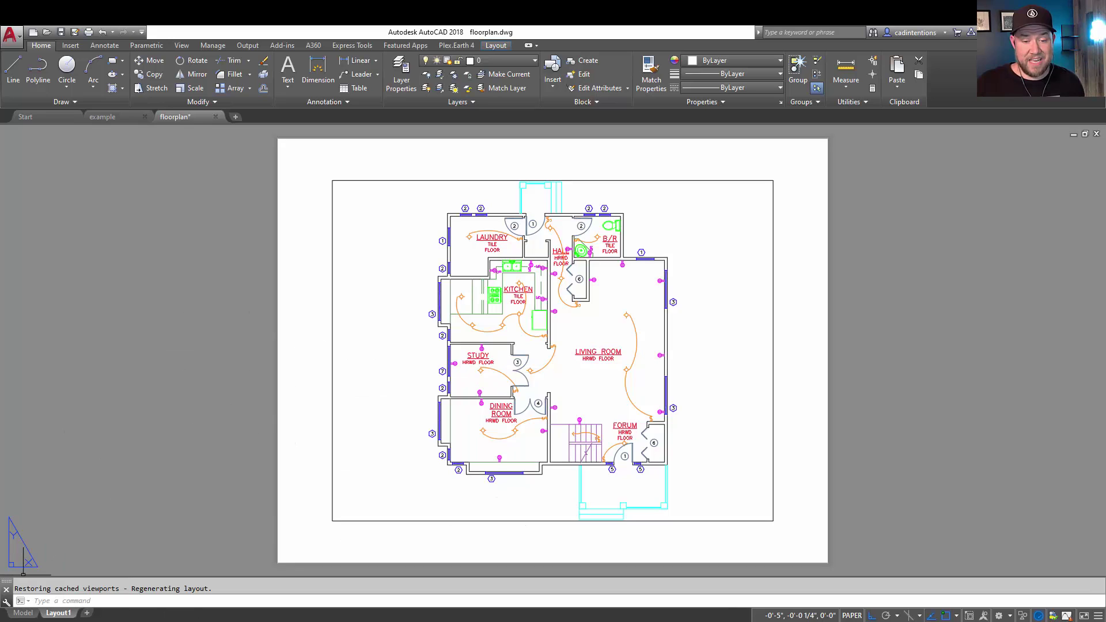
click(24, 613)
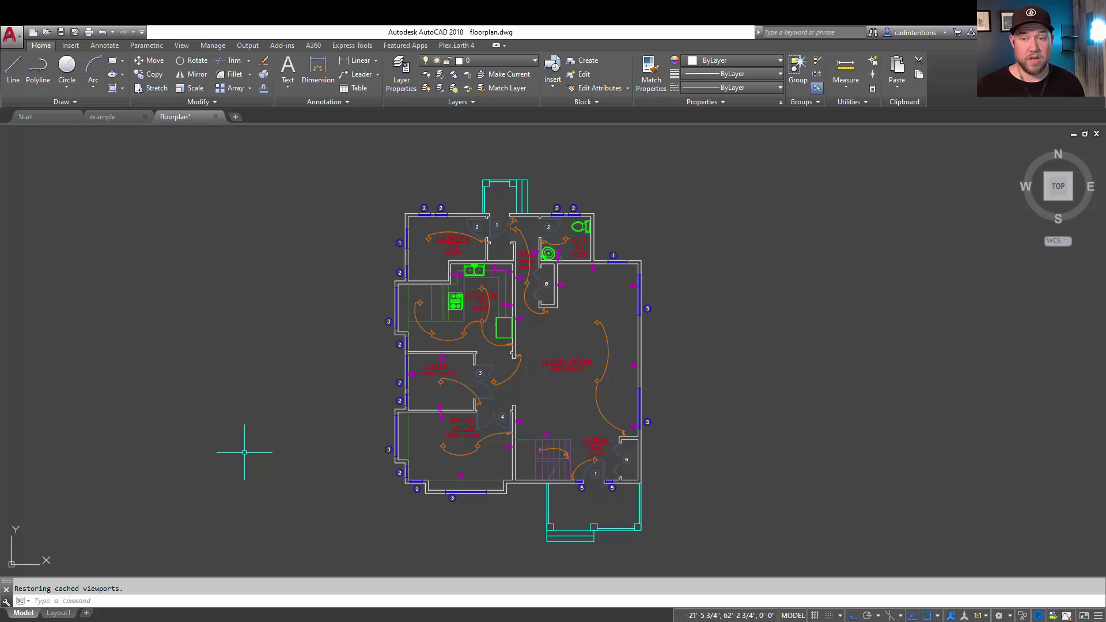
click(295, 433)
key(Escape)
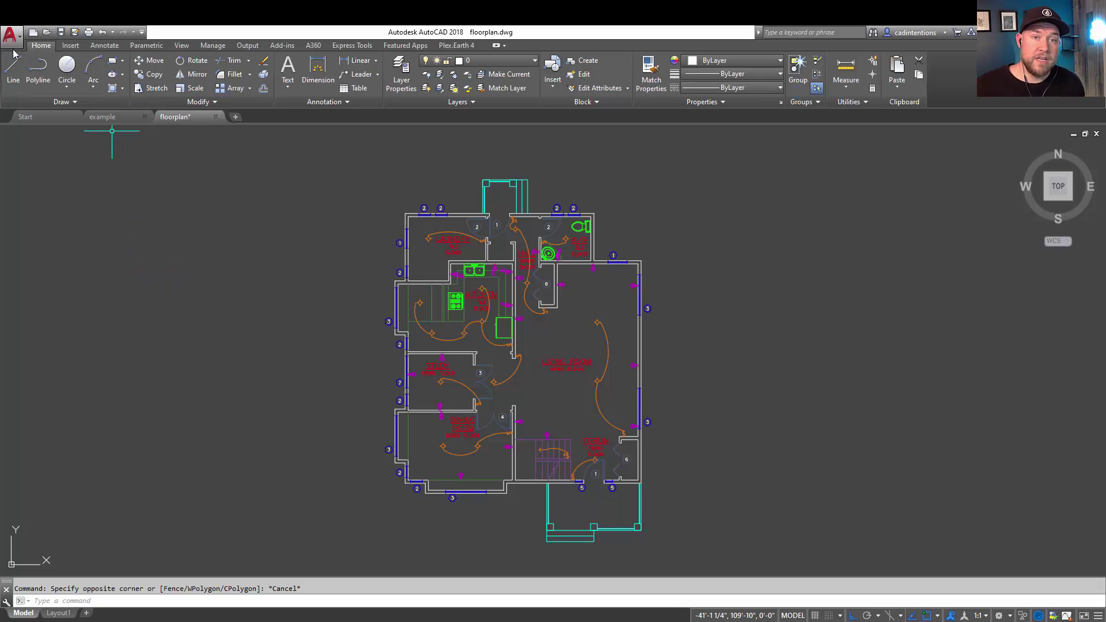
Start a new layout From Template using the Side Boxes_met.dwt file.
right_click(60, 613)
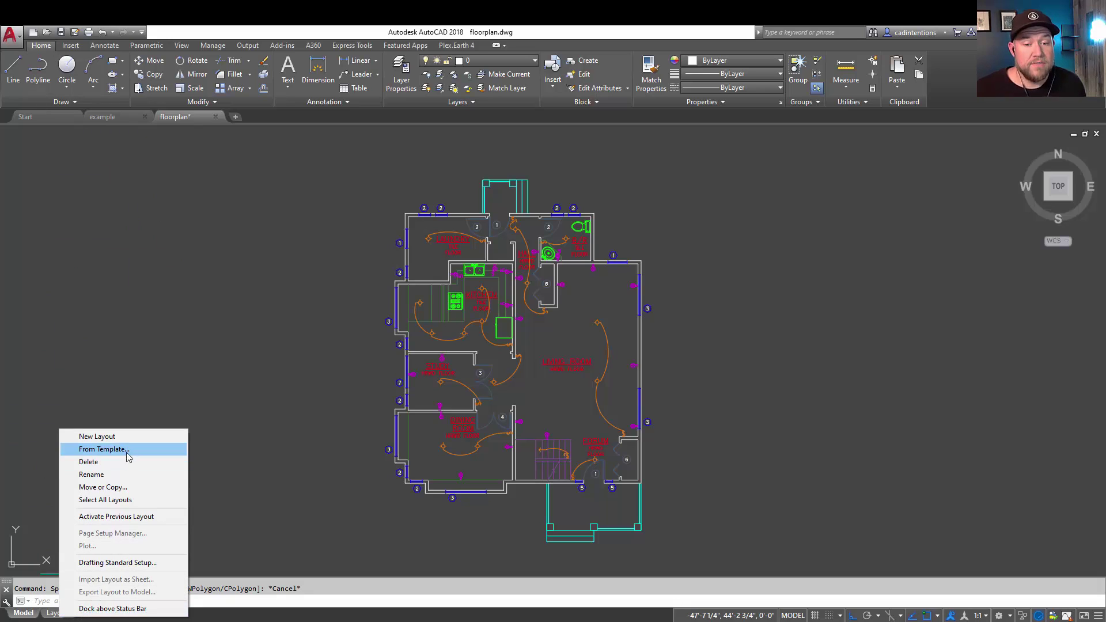
click(50, 614)
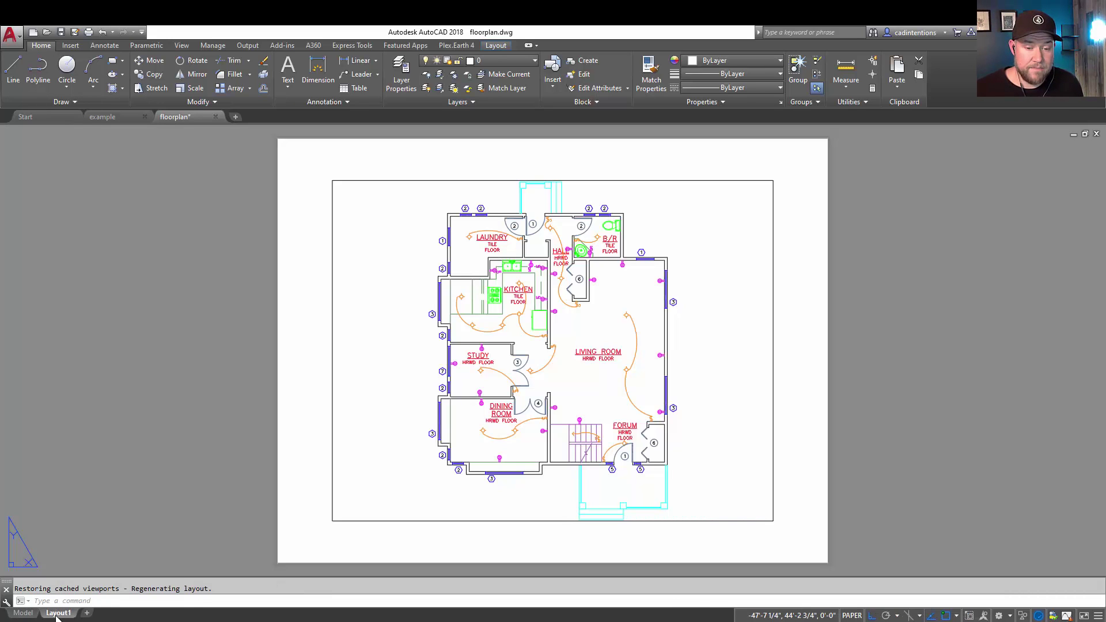
right_click(56, 614)
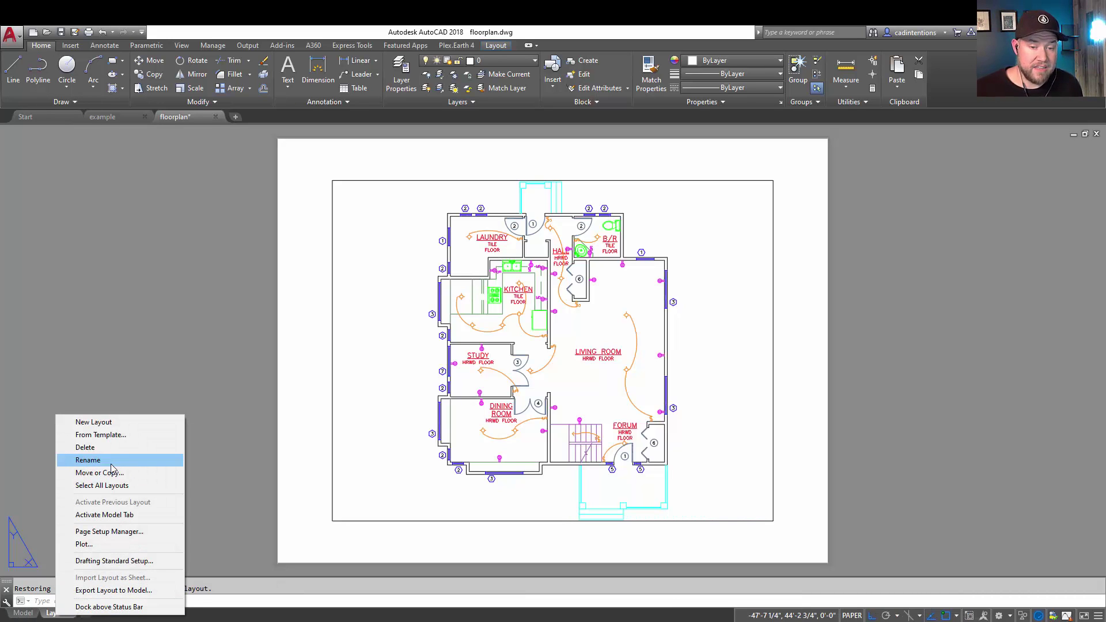
click(98, 436)
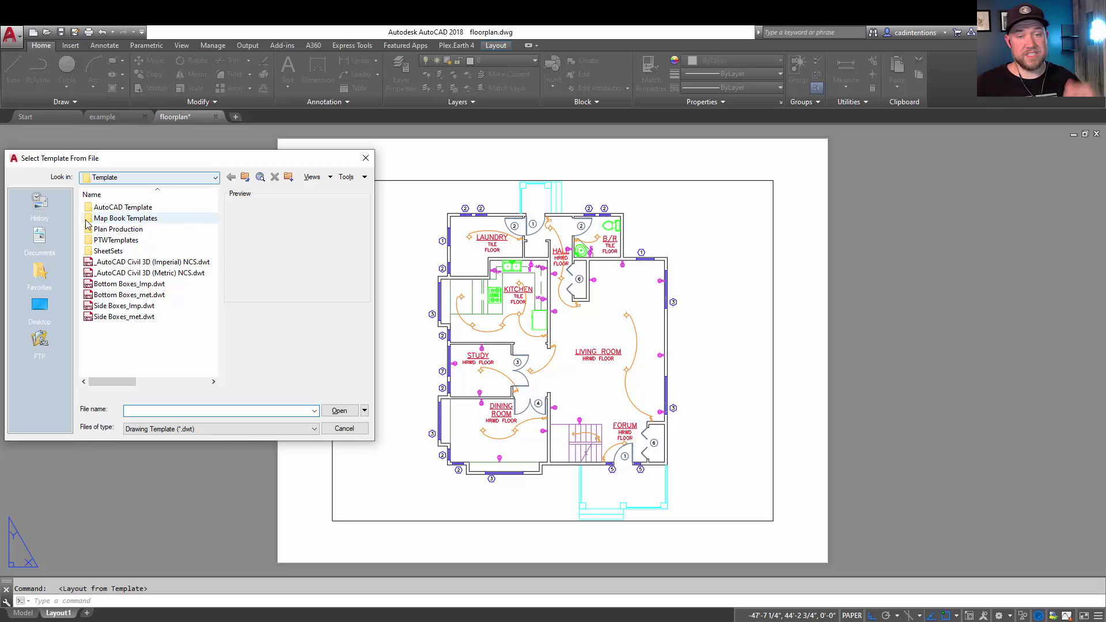
click(128, 179)
click(131, 179)
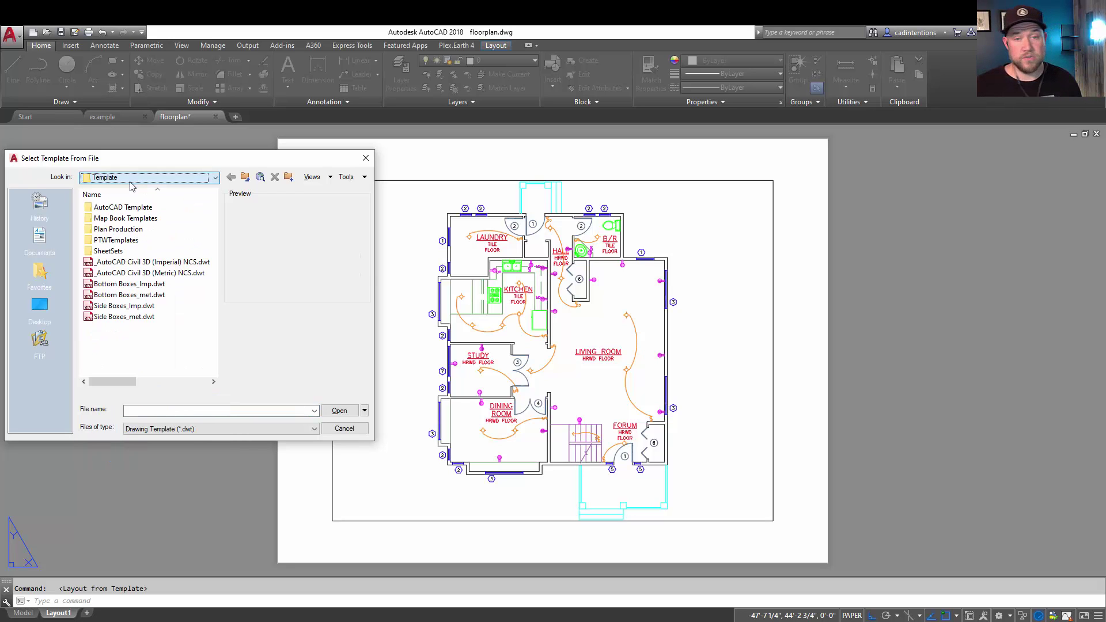
click(136, 317)
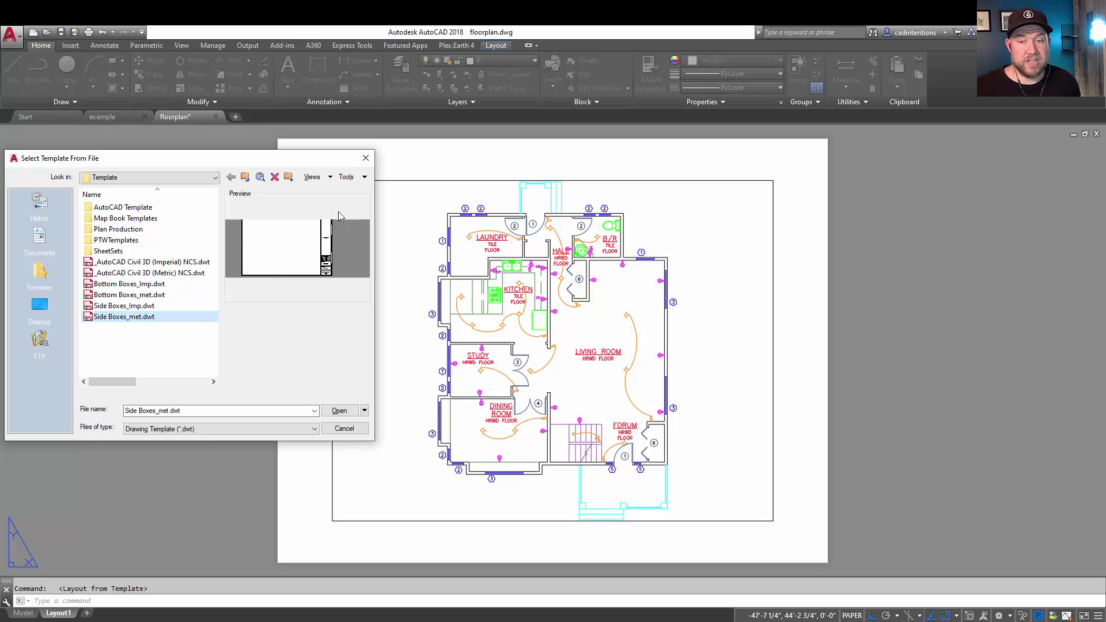
click(340, 412)
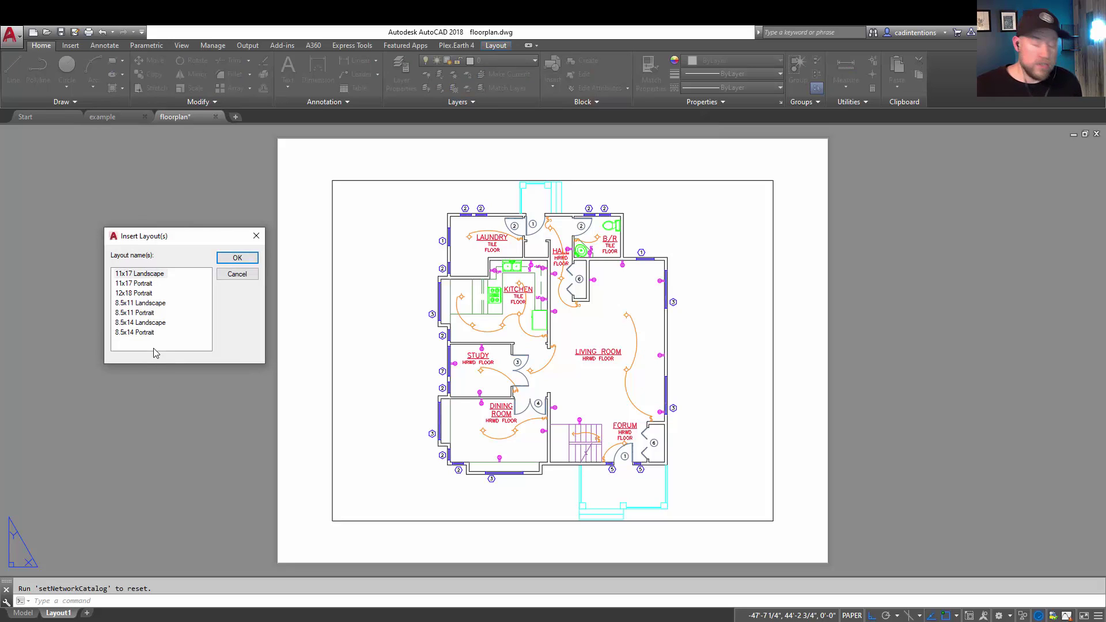
Insert only the 11x17 Landscape layout from Side Boxes_met.dwt into floorplan.dwg.
click(151, 273)
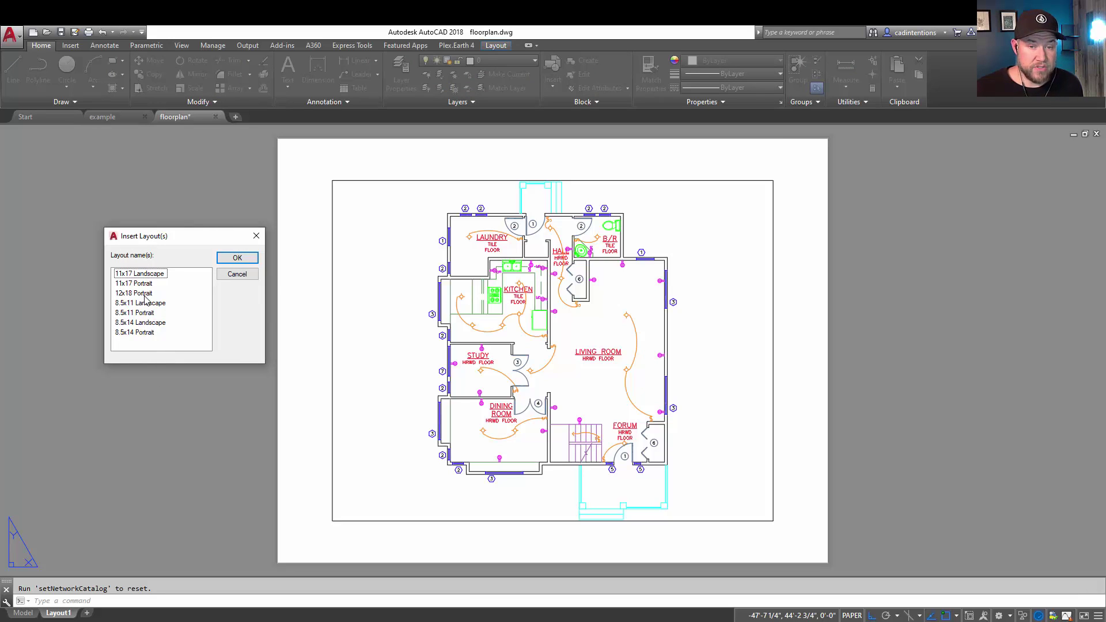
click(145, 293)
shift+click(147, 274)
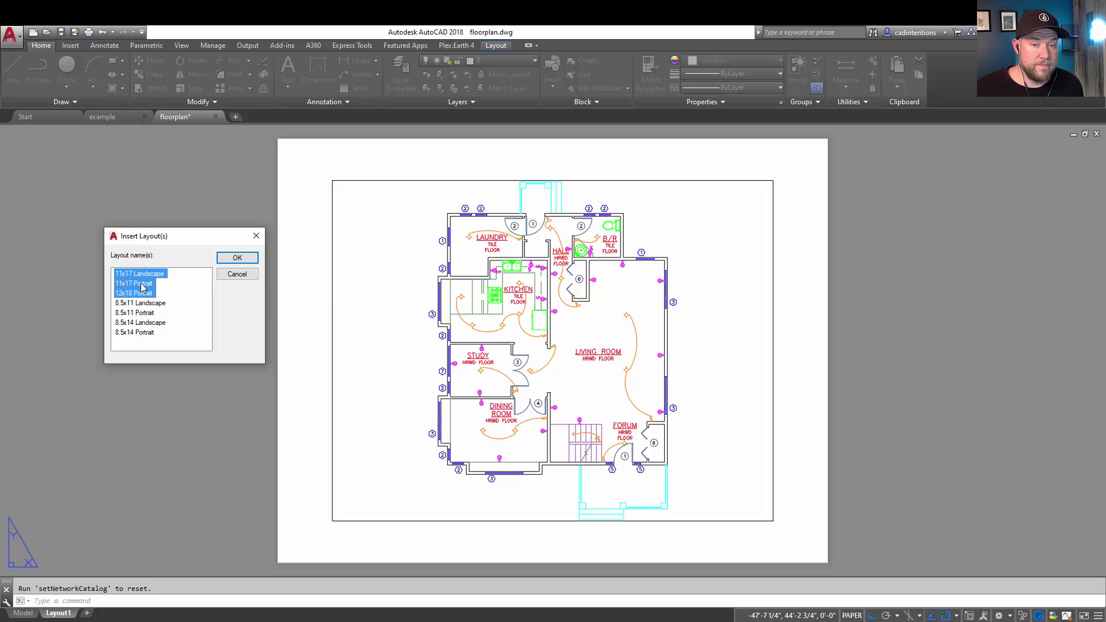
ctrl+click(141, 312)
ctrl+click(141, 332)
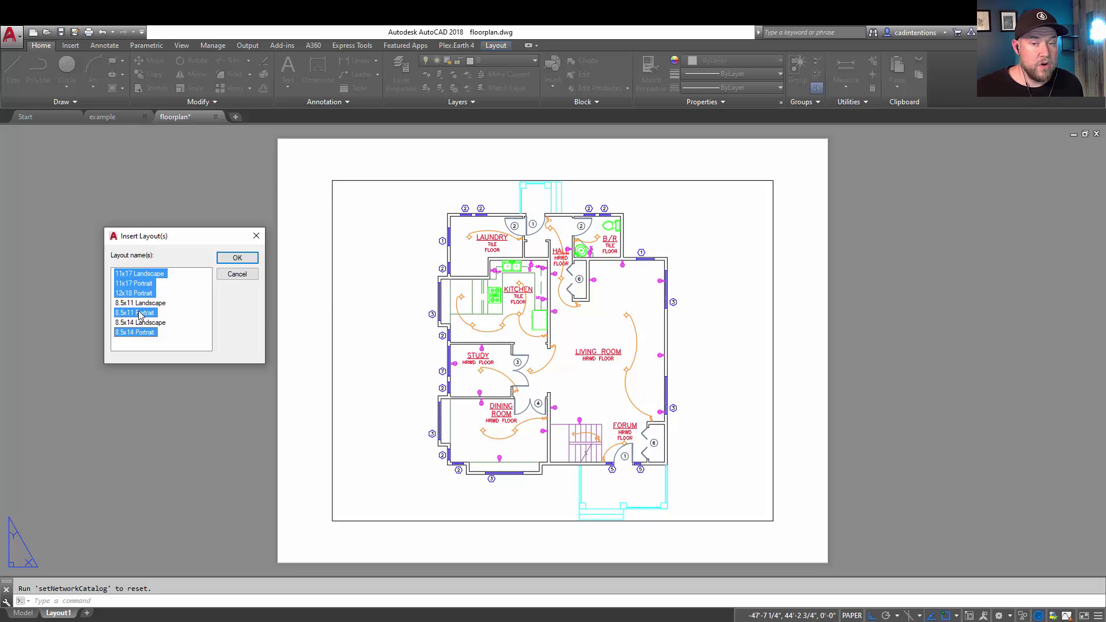
click(140, 313)
click(137, 284)
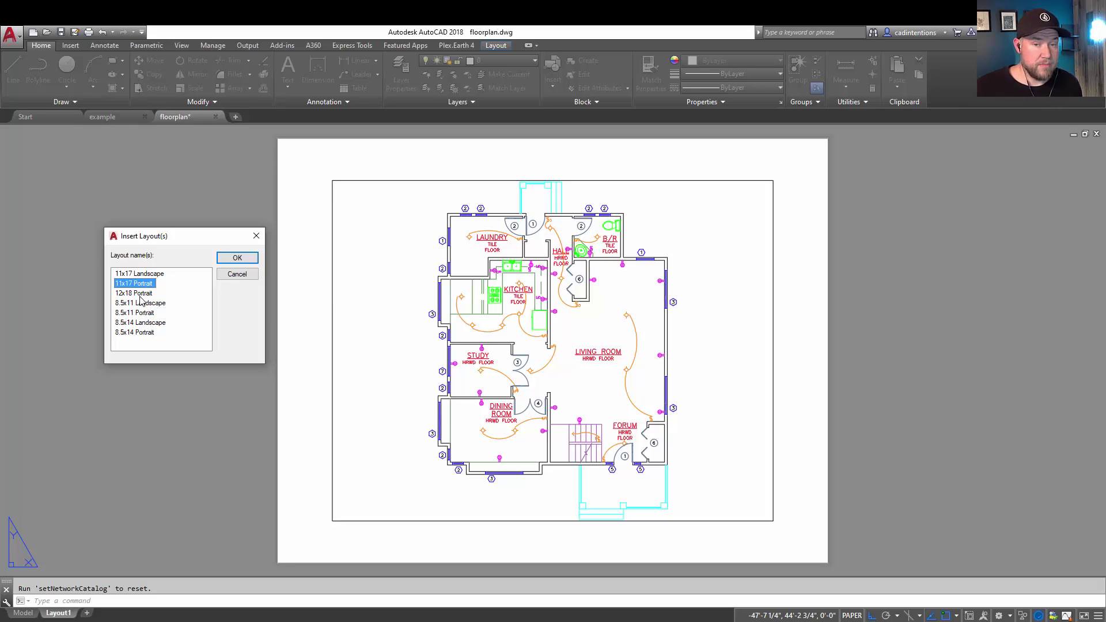
click(141, 302)
click(147, 275)
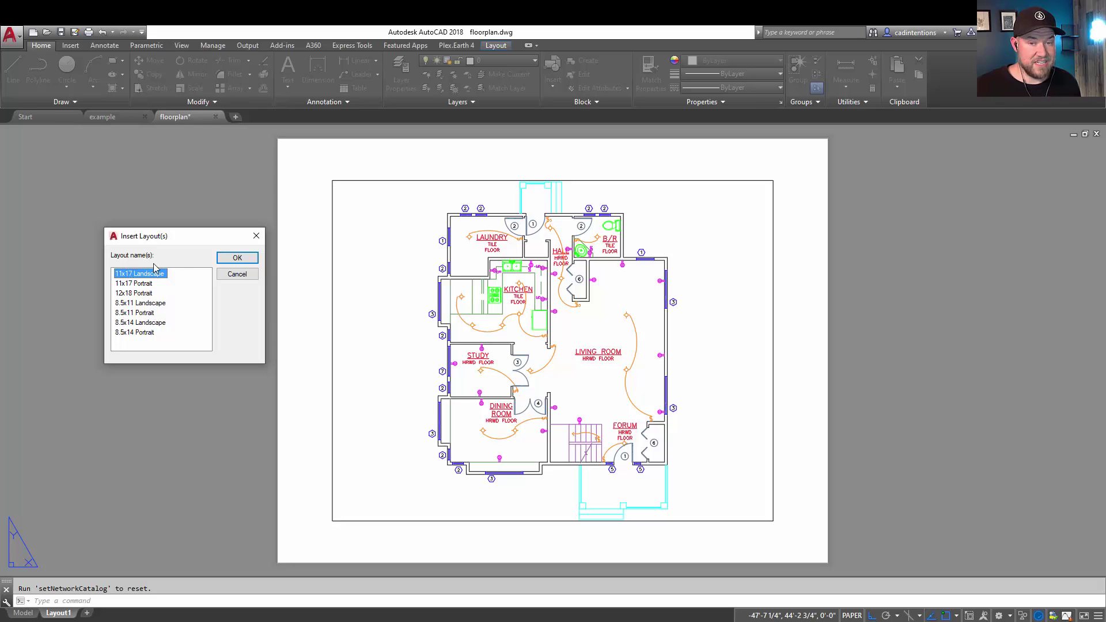
click(231, 258)
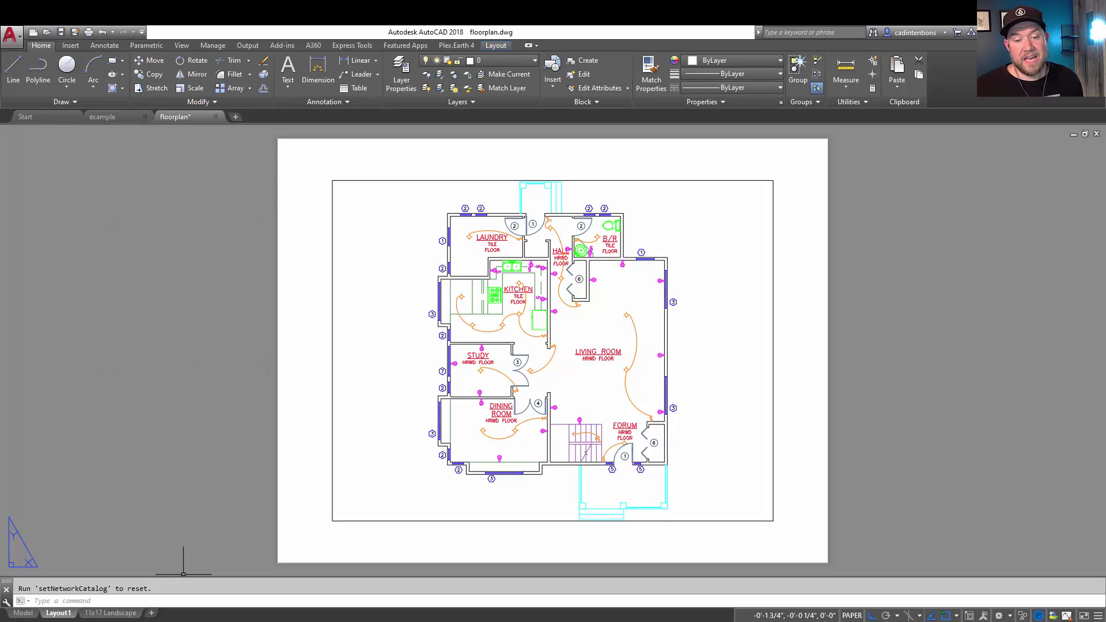
Zoom the 11x17 Landscape viewport to extents (Z, E) so the entire house plan fits.
click(111, 613)
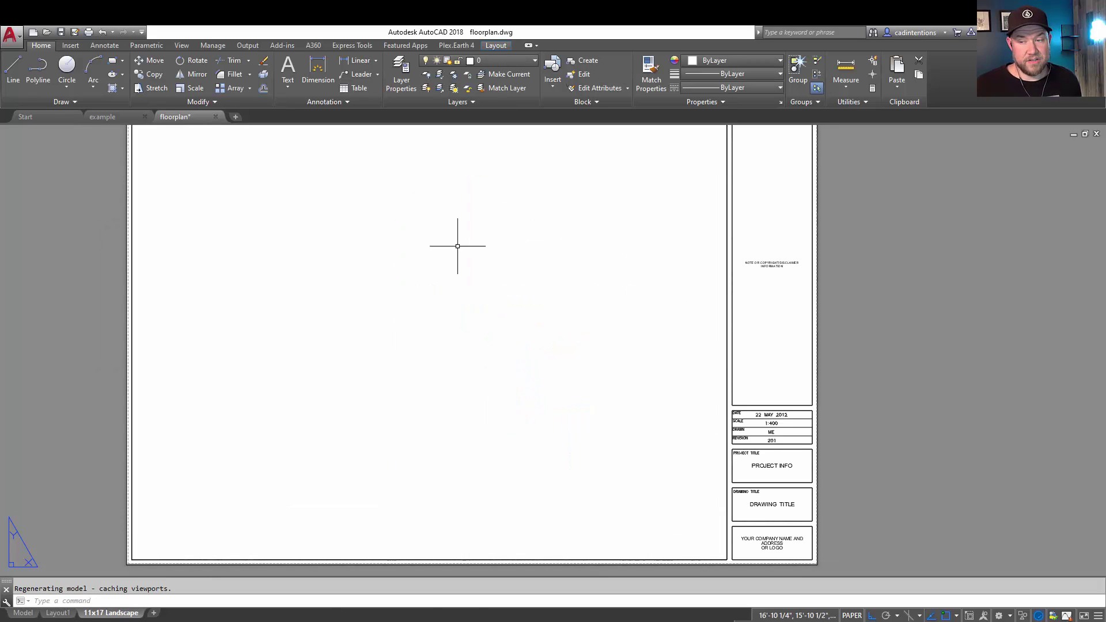
scroll(600, 343, down, 2)
scroll(402, 346, up, 2)
click(434, 369)
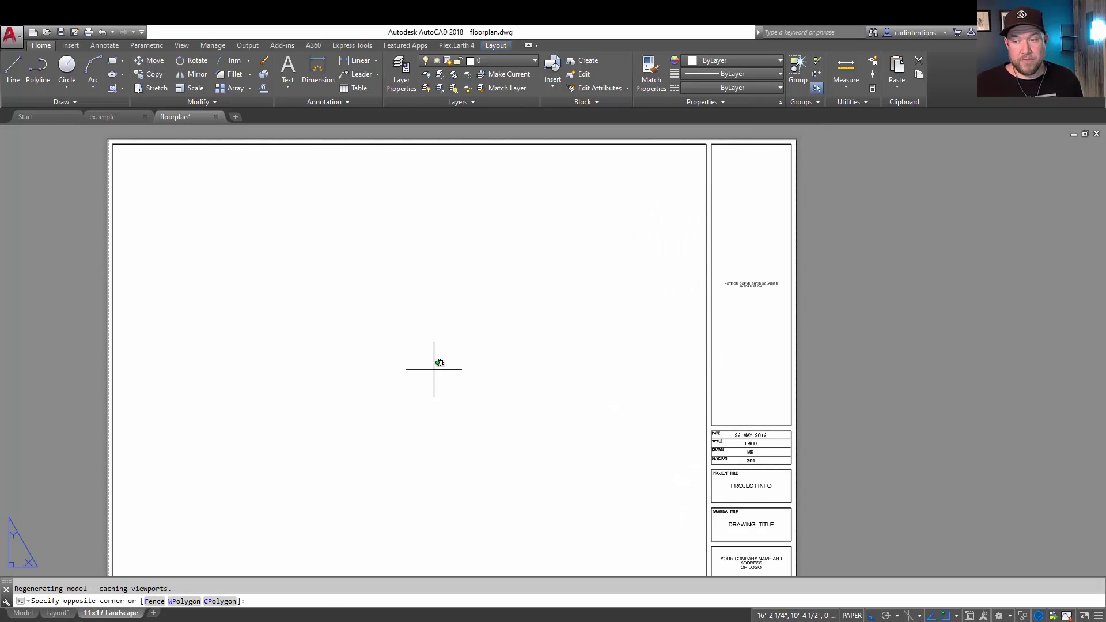
click(435, 369)
text(z)
key(Return)
text(e)
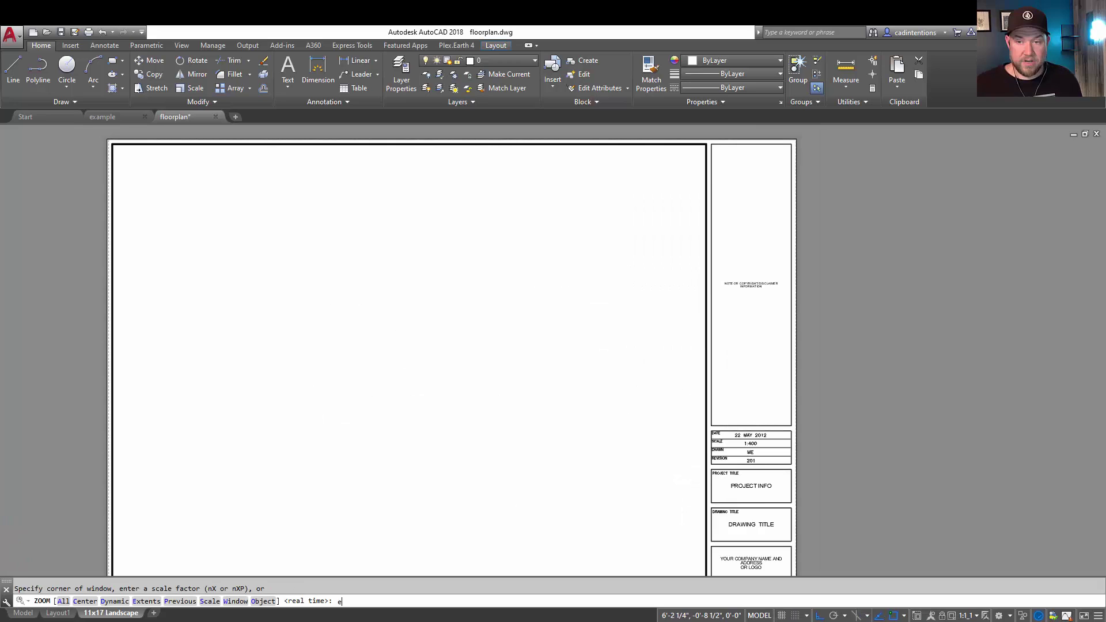
key(Return)
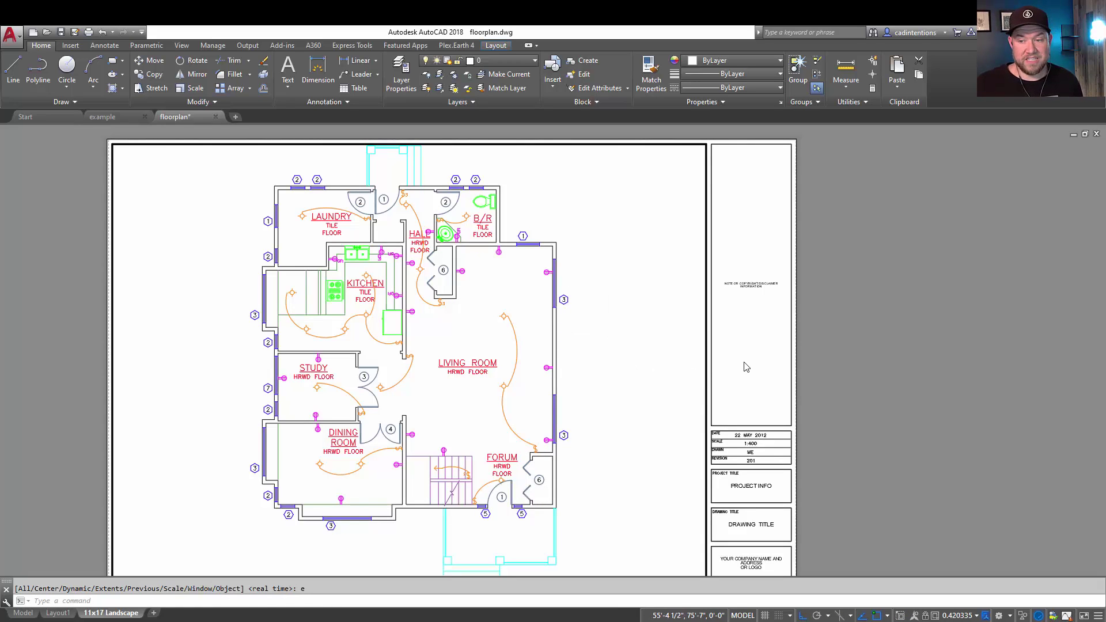
double_click(605, 382)
scroll(607, 334, down, 2)
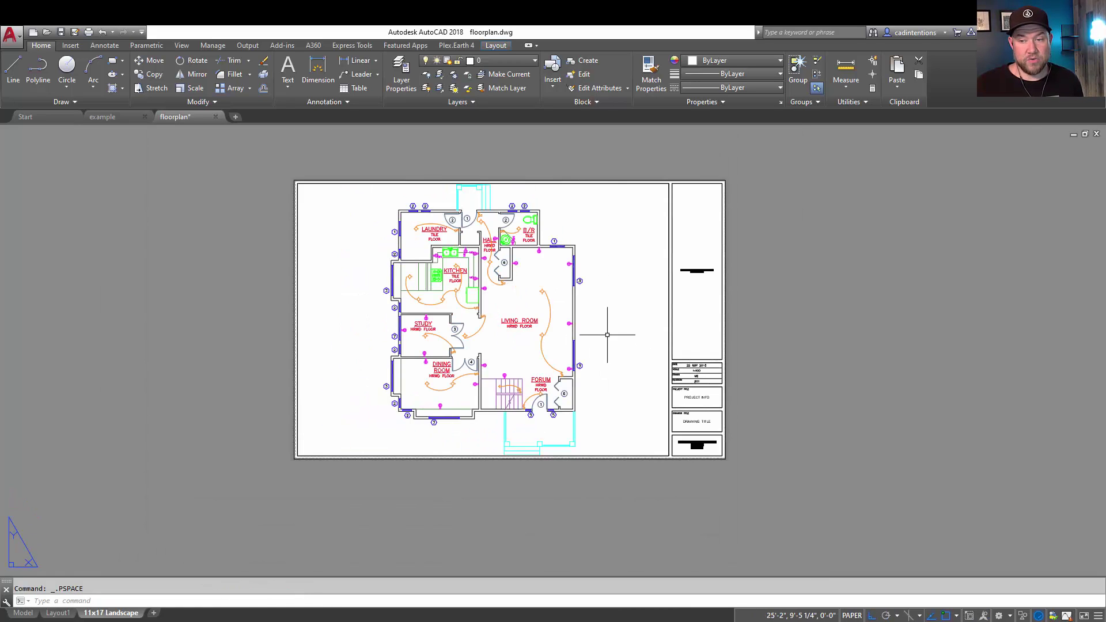
middle_drag(607, 334, 563, 321)
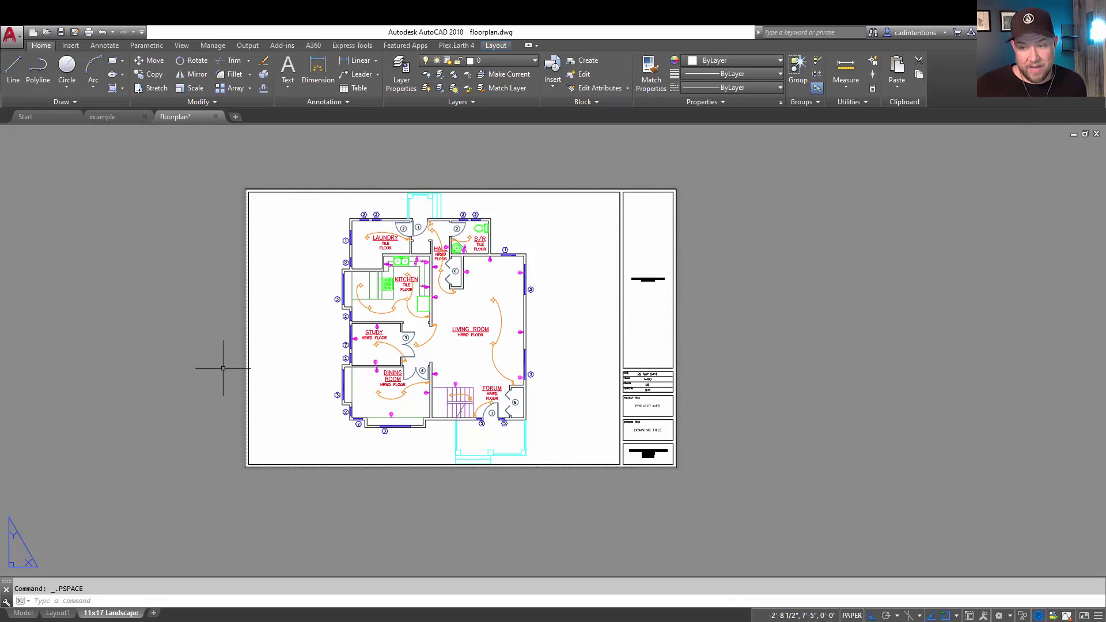
Rename the 11x17 Landscape layout tab to 'first floor'.
double_click(111, 613)
text(f)
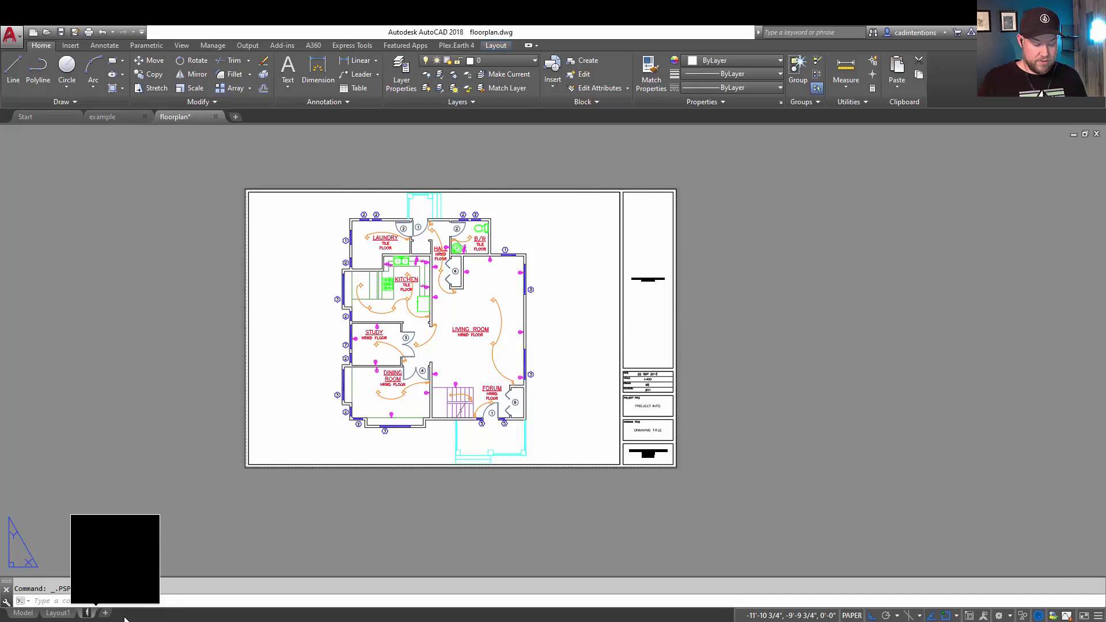
text(irst floor)
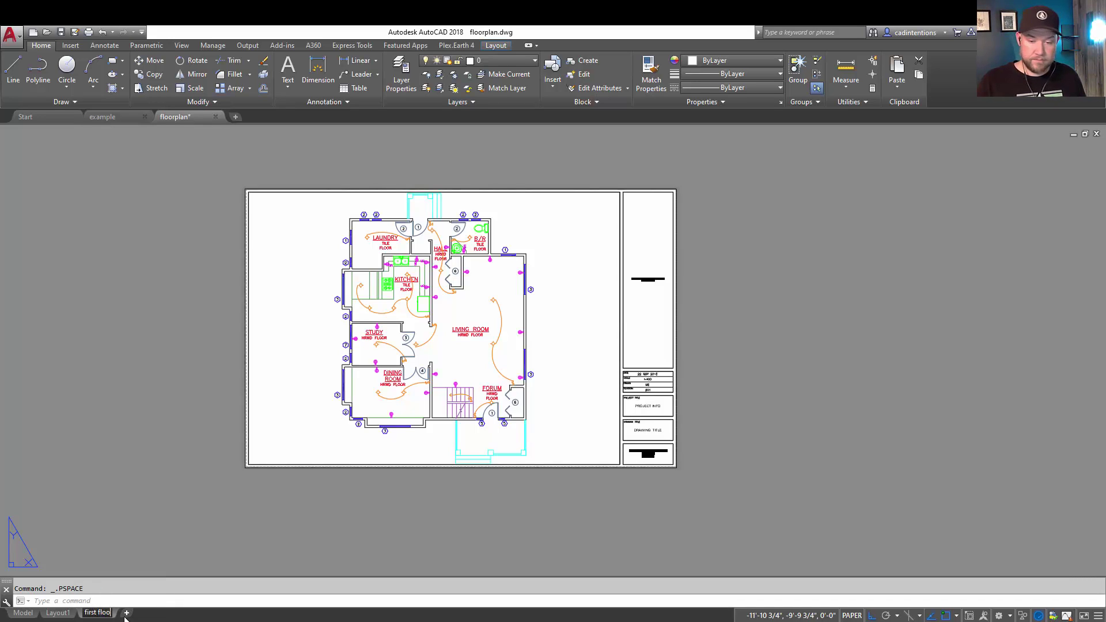
key(Return)
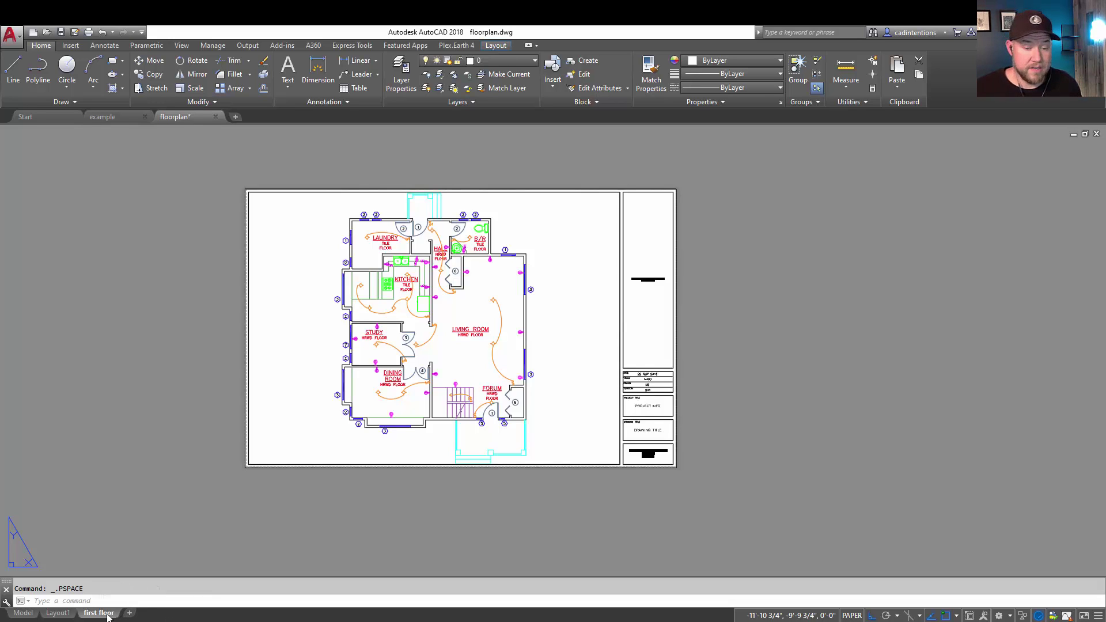
Set up a copy of the first floor layout positioned at the end of the layouts.
right_click(108, 614)
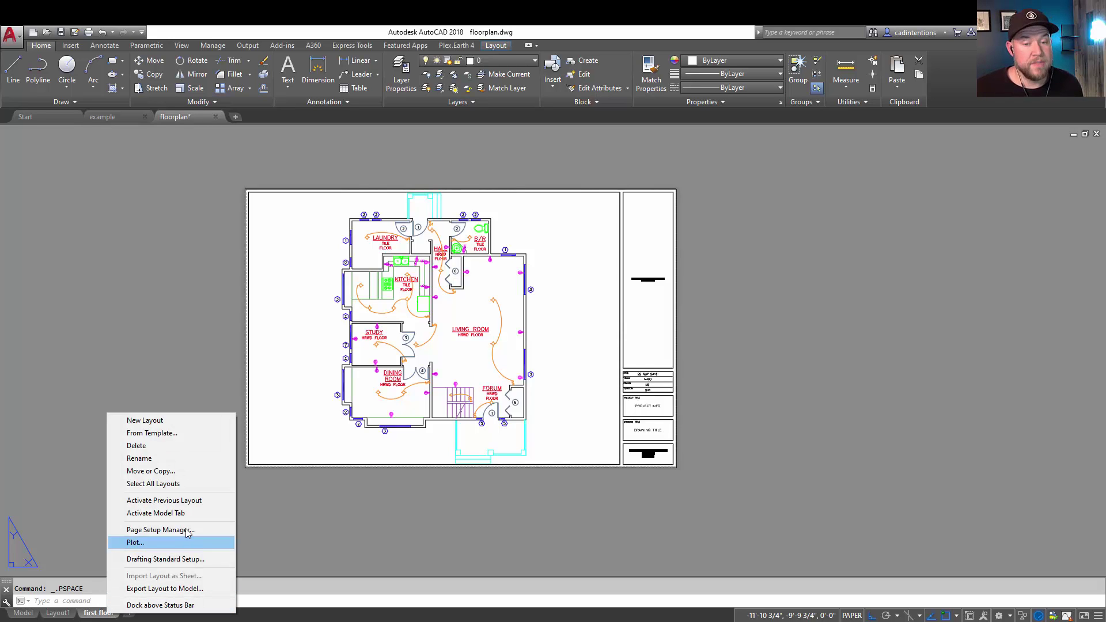
click(158, 472)
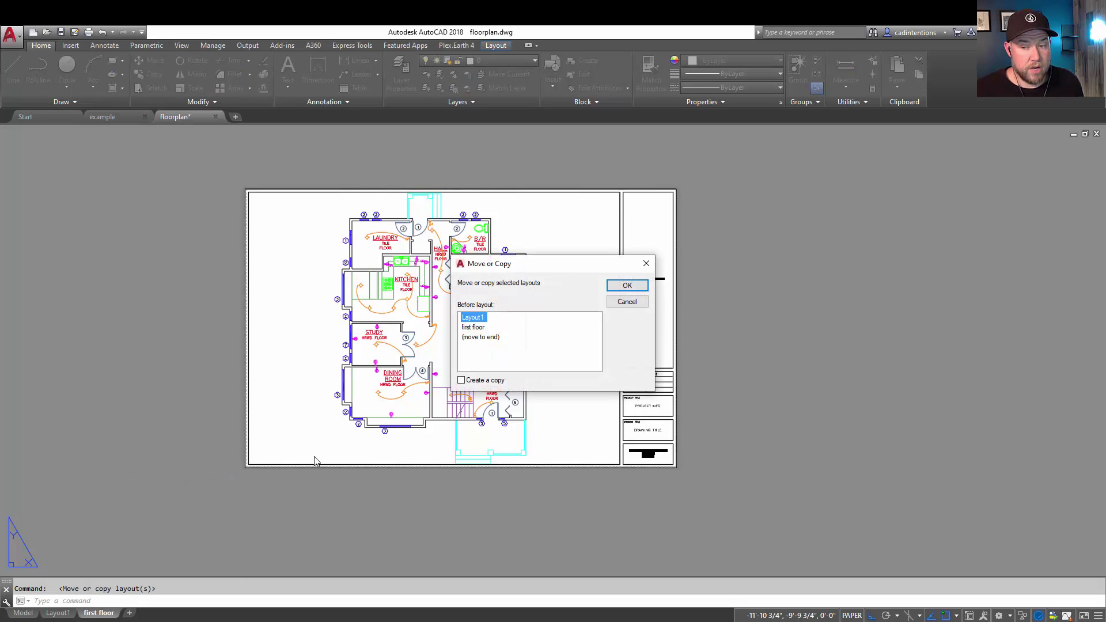
click(461, 380)
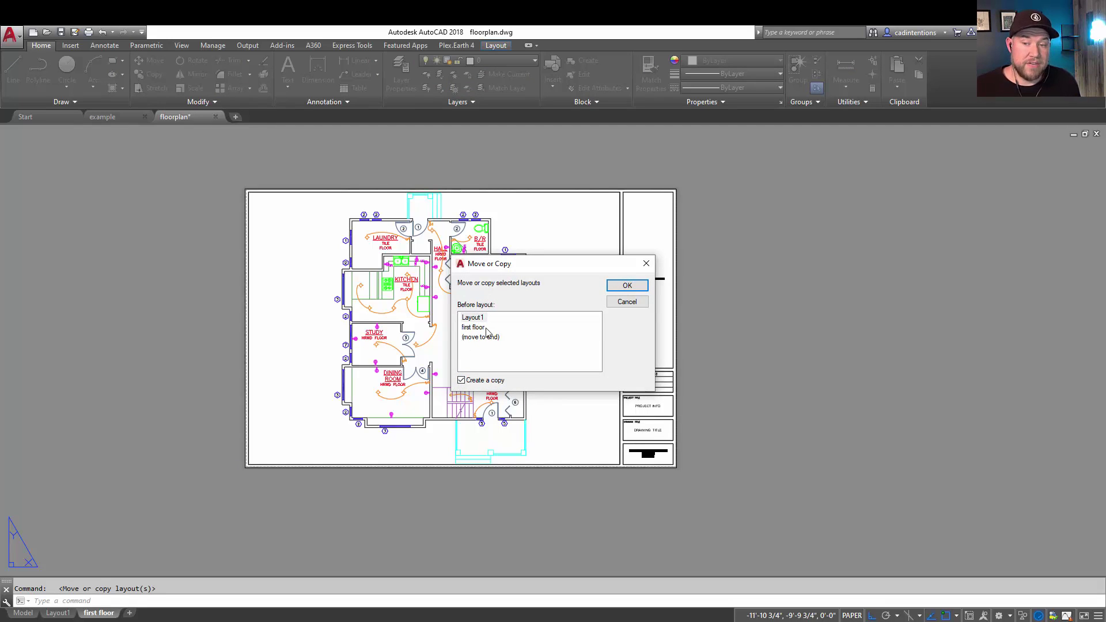
click(481, 339)
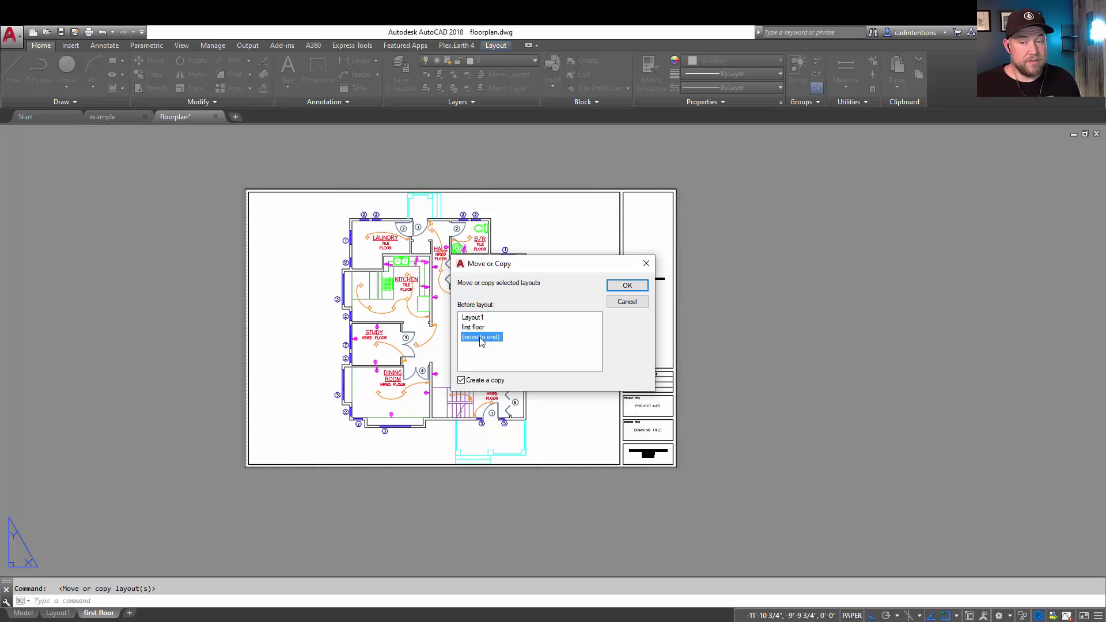
click(478, 327)
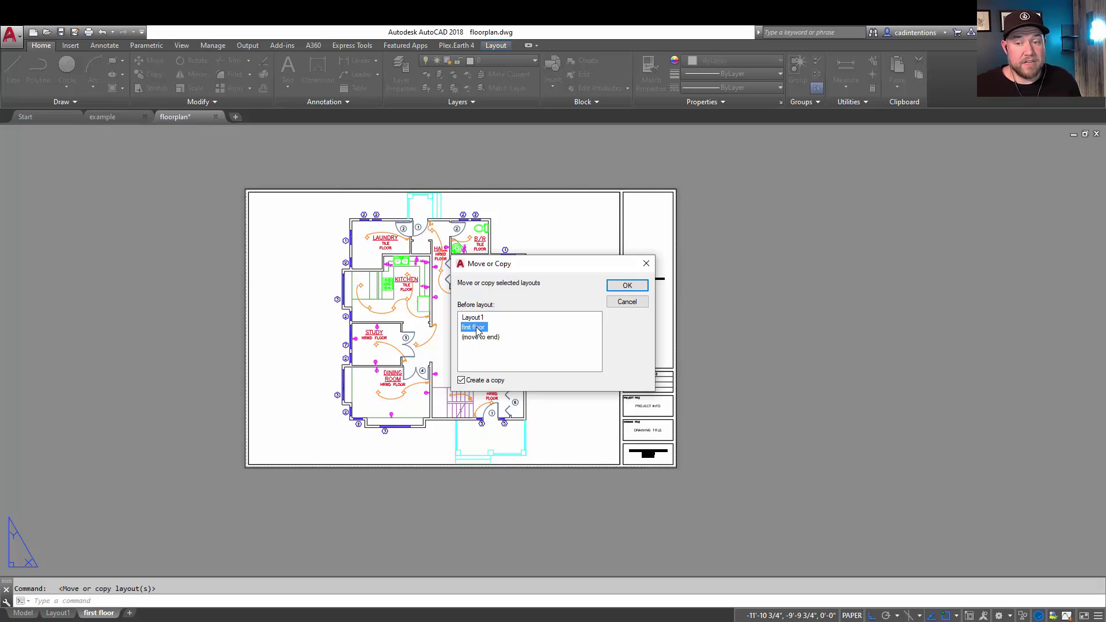
click(478, 318)
click(477, 328)
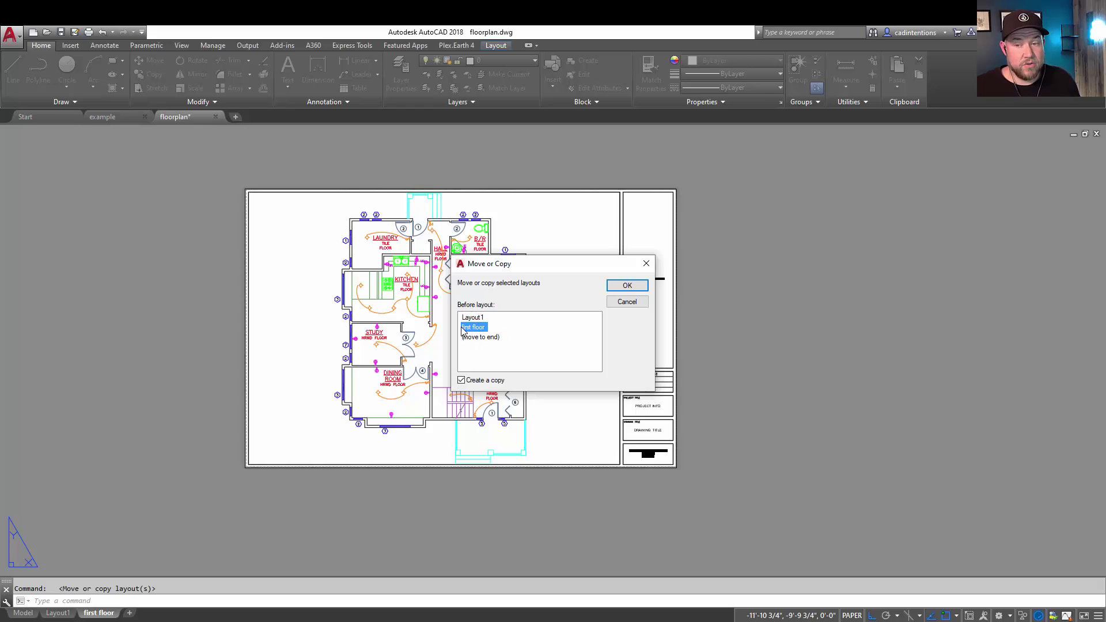
click(474, 338)
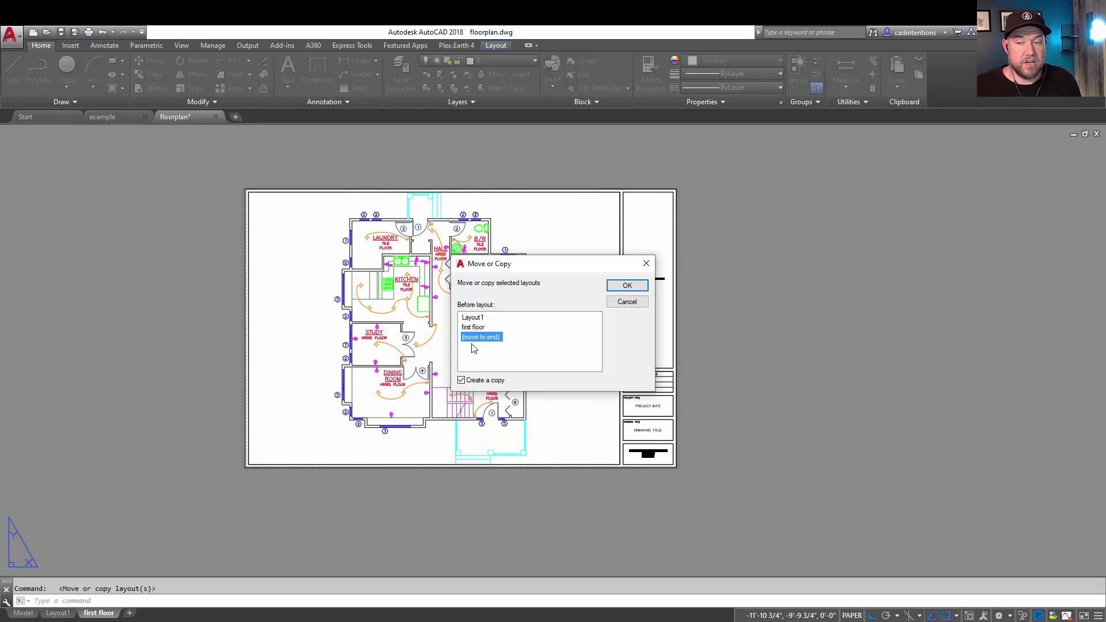
Confirm the copy and zoom the first floor (2) viewport in on the dining room.
click(627, 285)
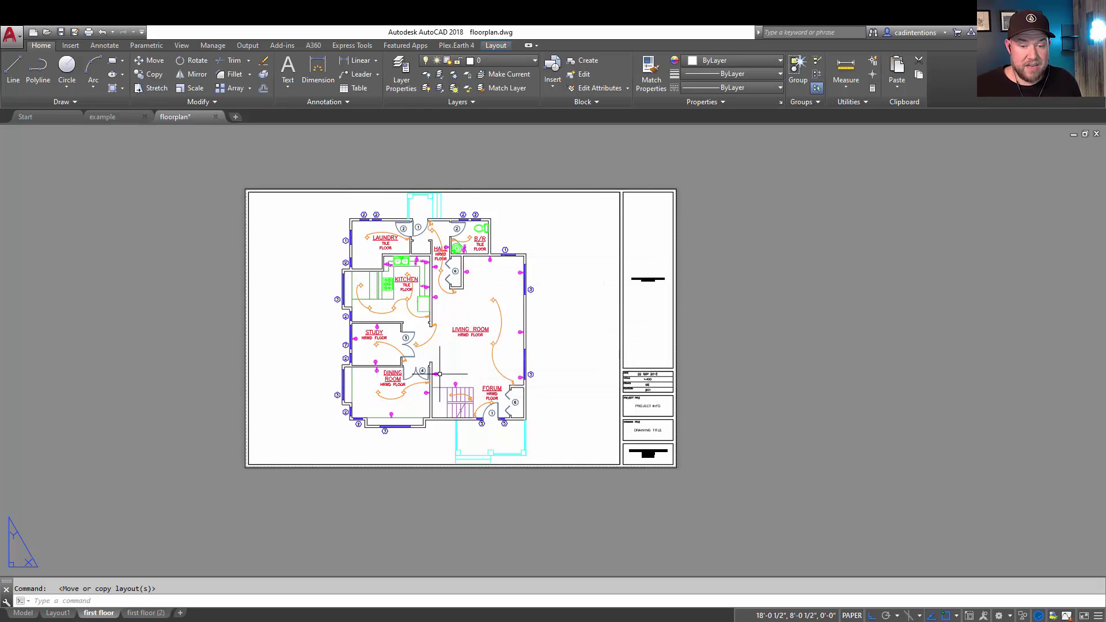
click(146, 613)
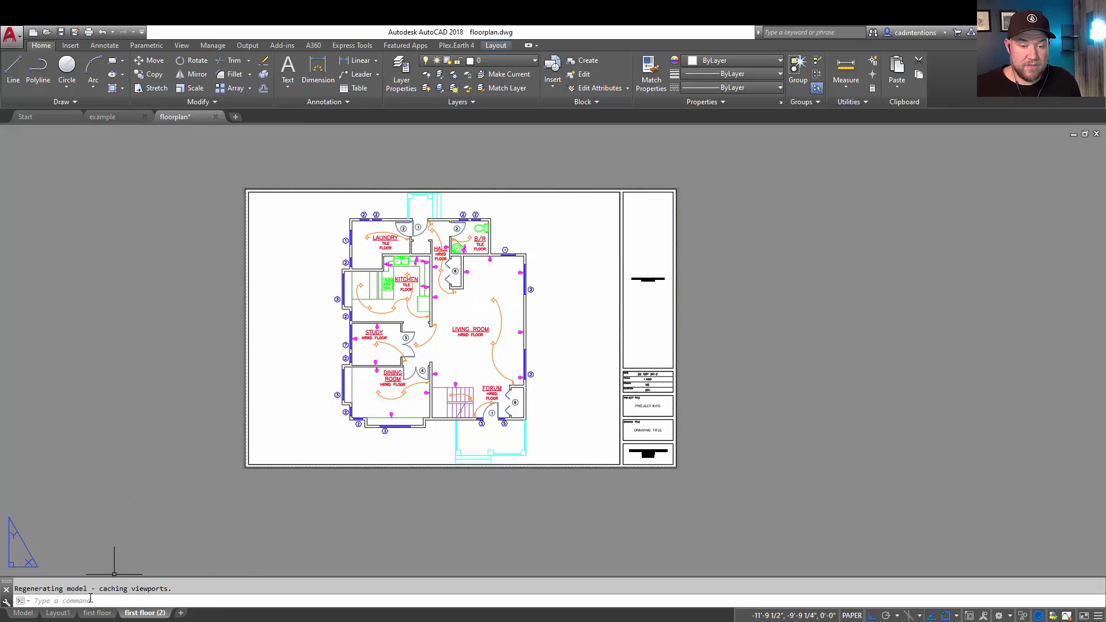
click(591, 403)
double_click(572, 432)
scroll(573, 432, up, 6)
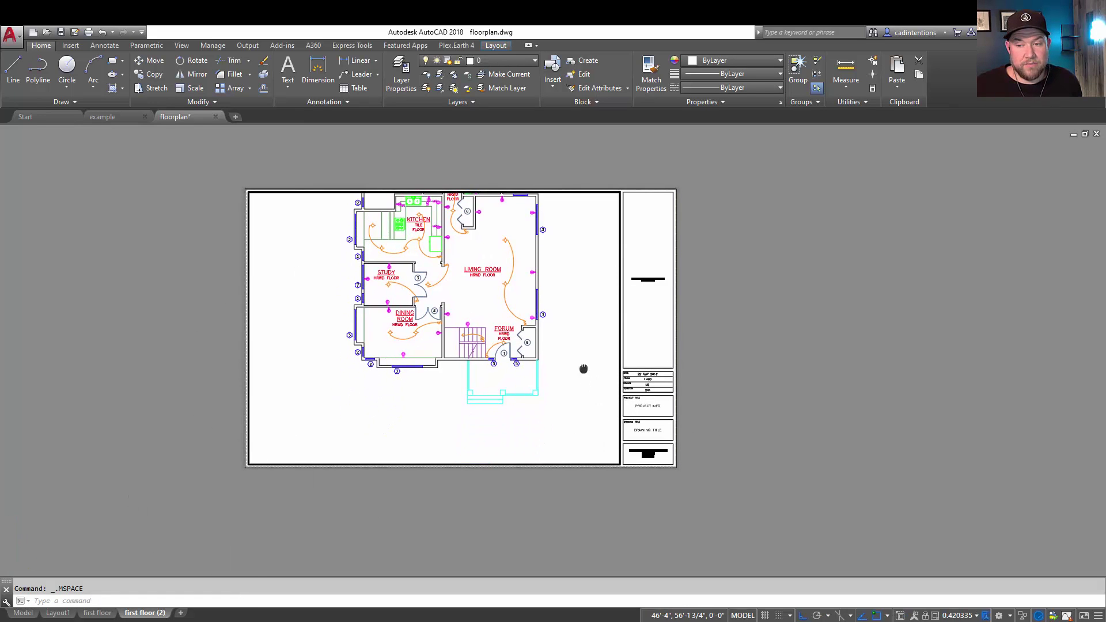
middle_drag(475, 343, 562, 318)
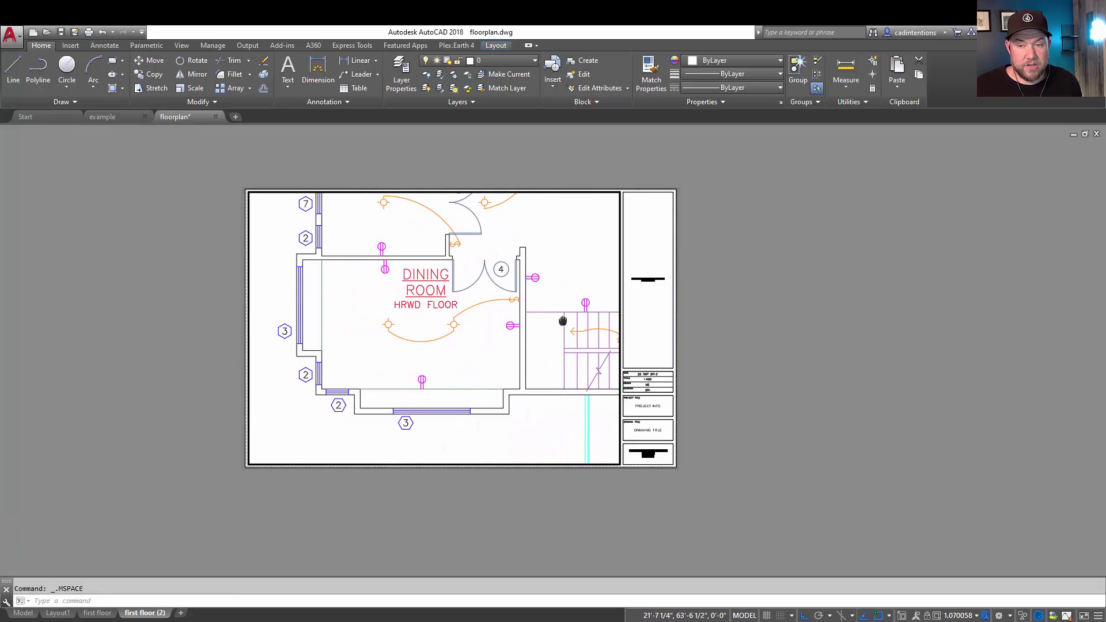
double_click(753, 348)
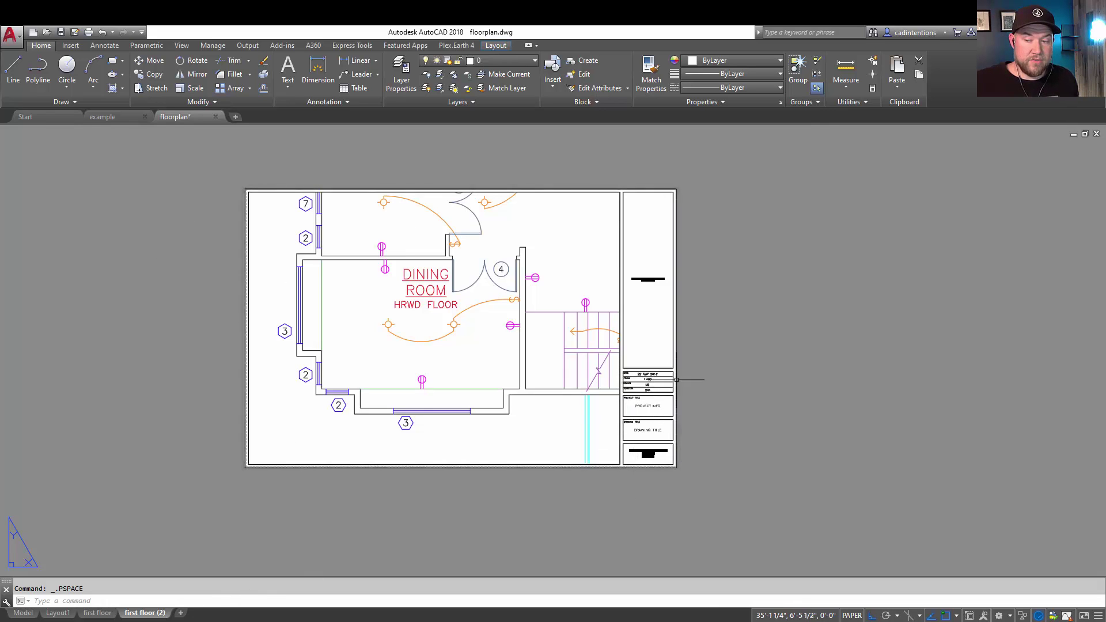
Compare against the original first floor layout, then return to first floor (2).
click(98, 613)
click(138, 613)
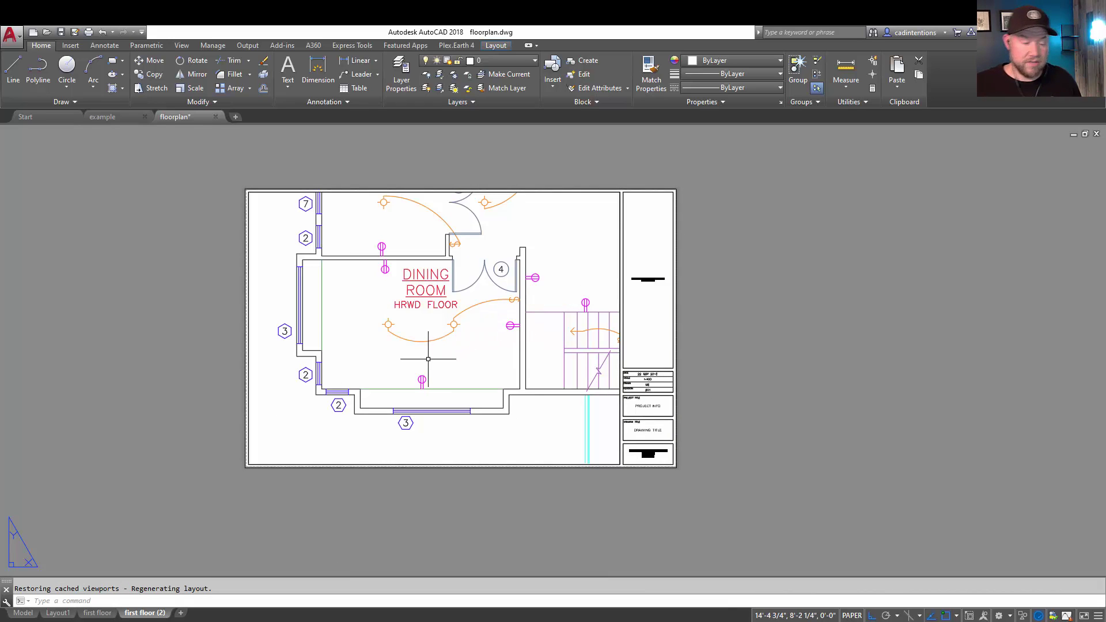
click(126, 127)
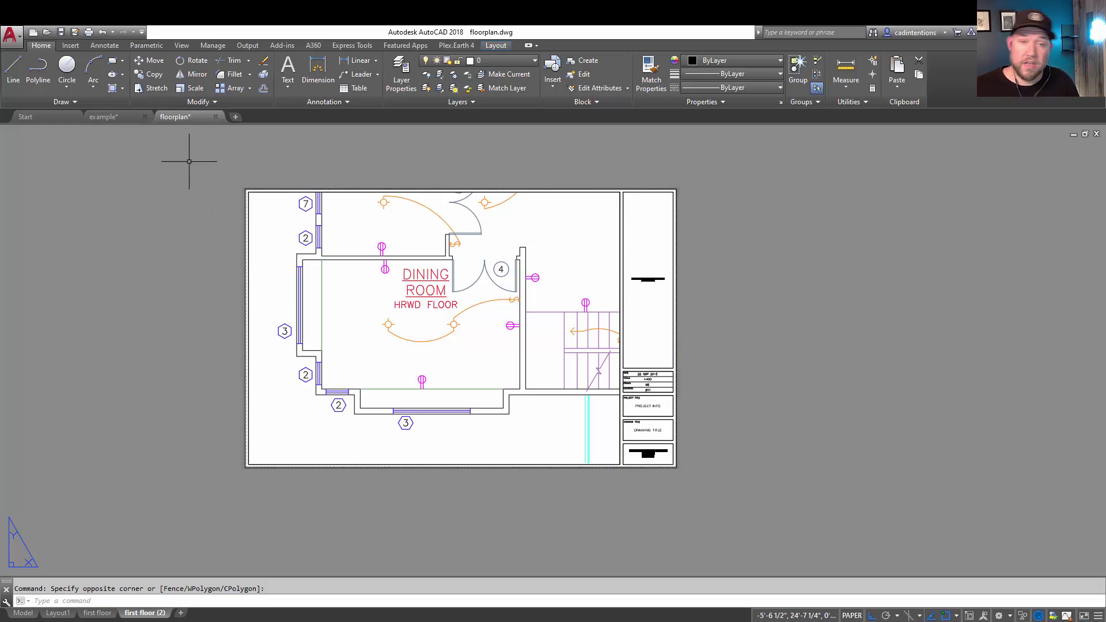
click(114, 119)
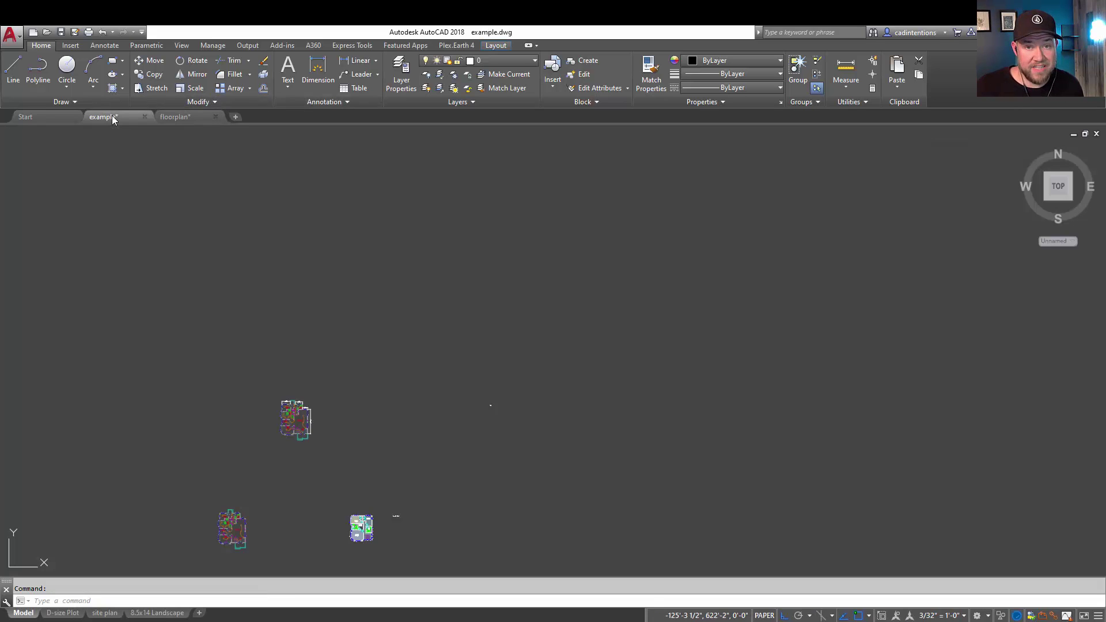
click(167, 614)
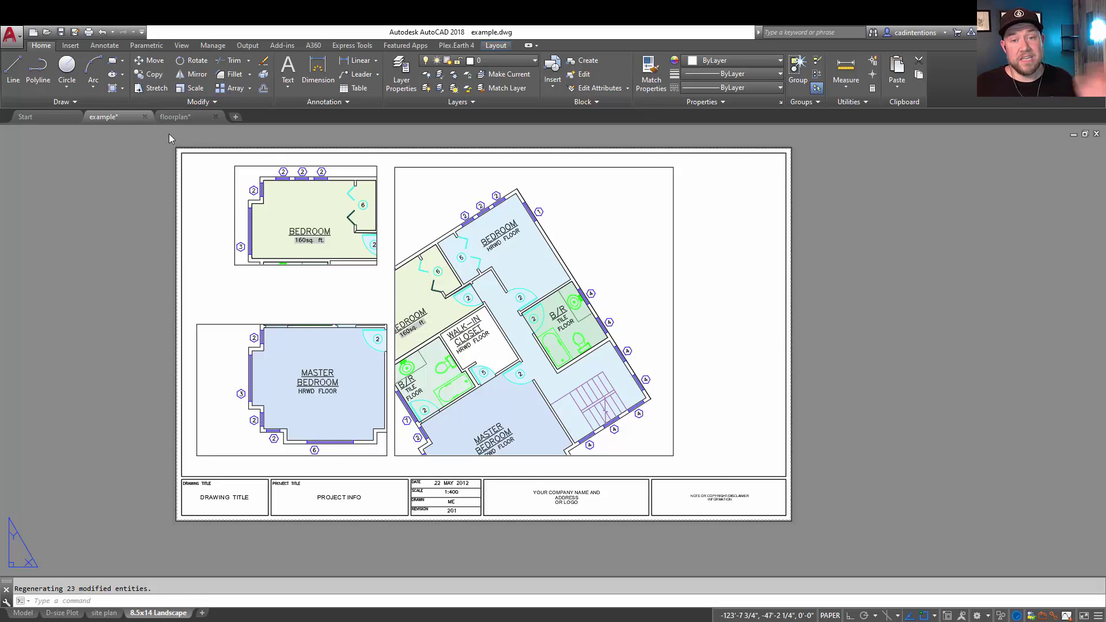
click(180, 117)
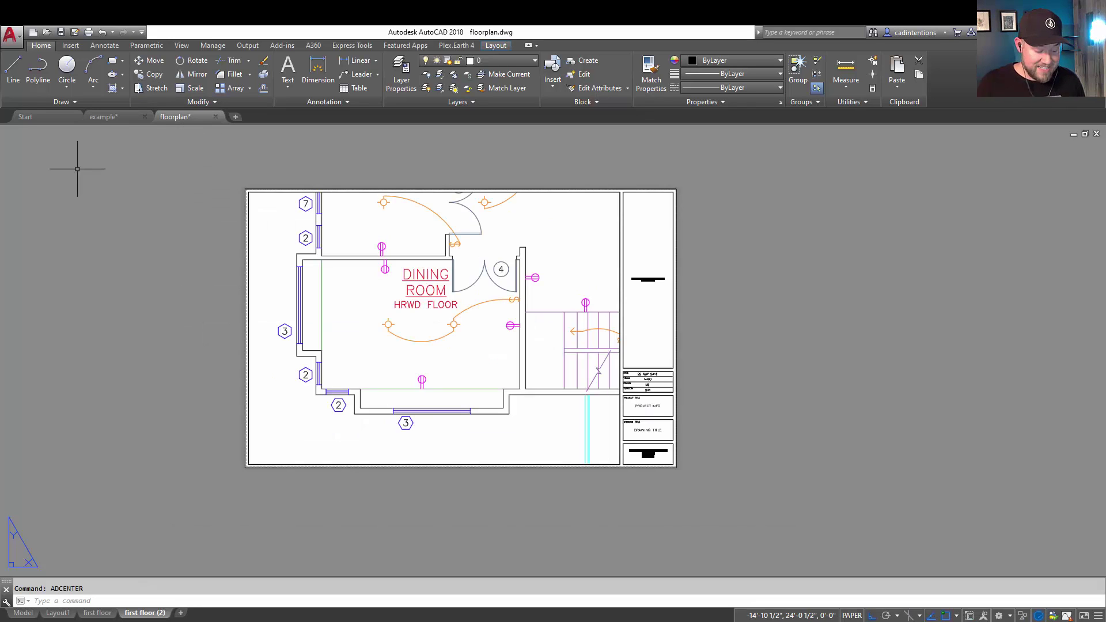
Launch DesignCenter with ADCE and show example.dwg under Open Drawings.
text(A)
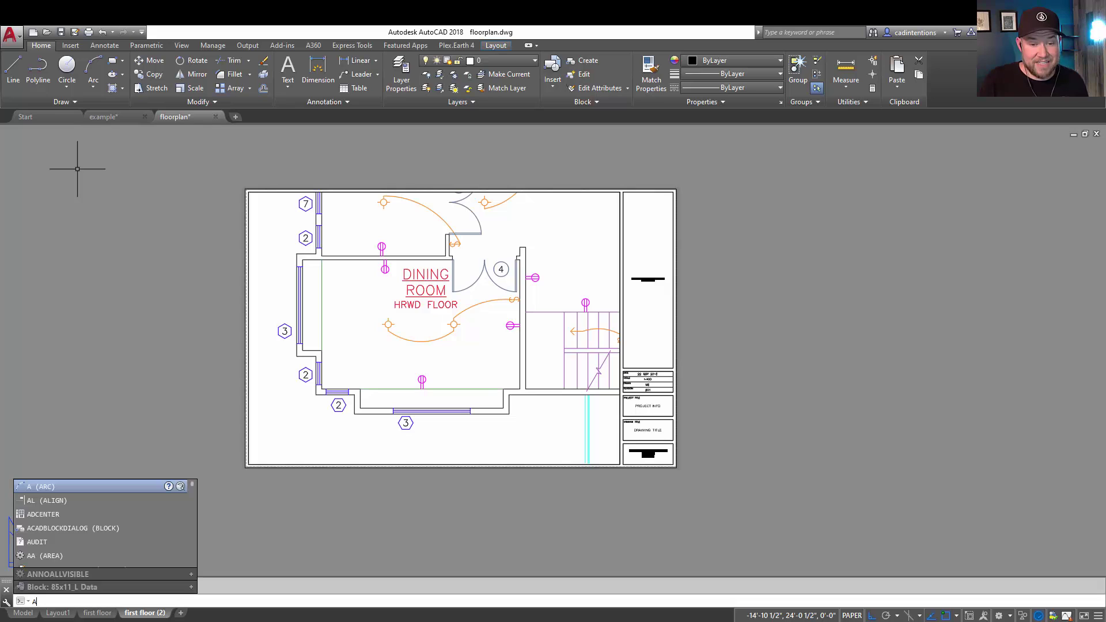
text(DCEnt)
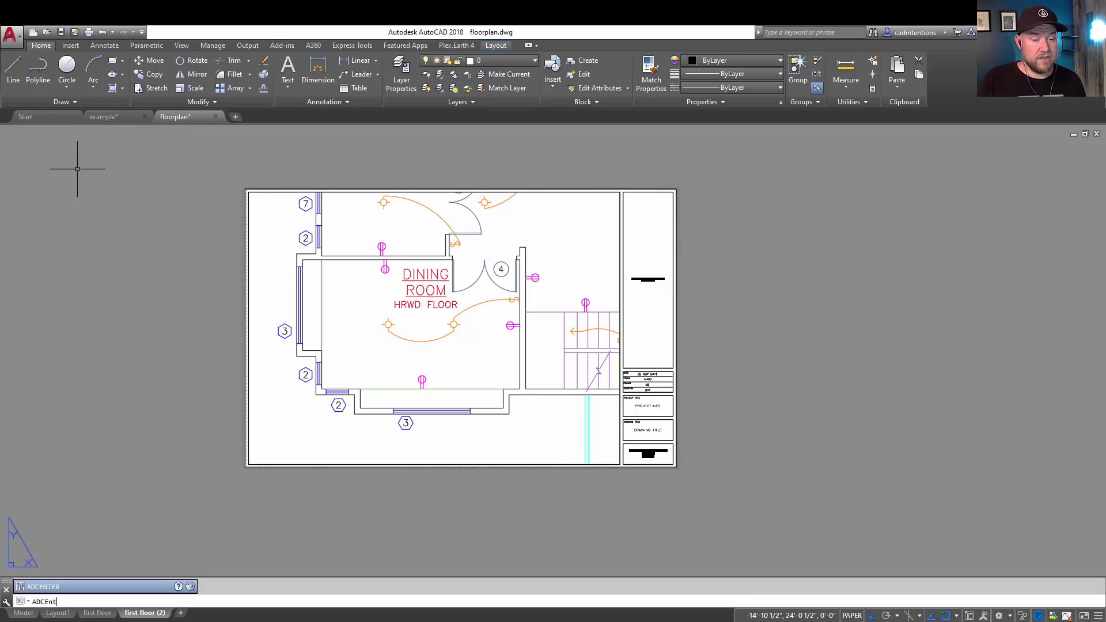
key(Return)
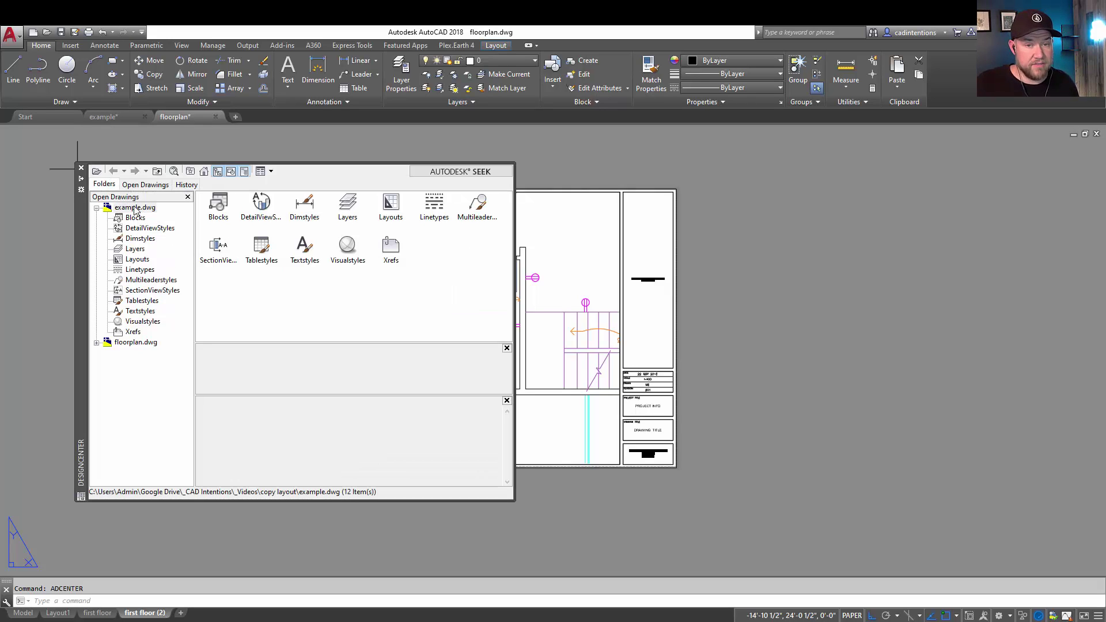
click(135, 185)
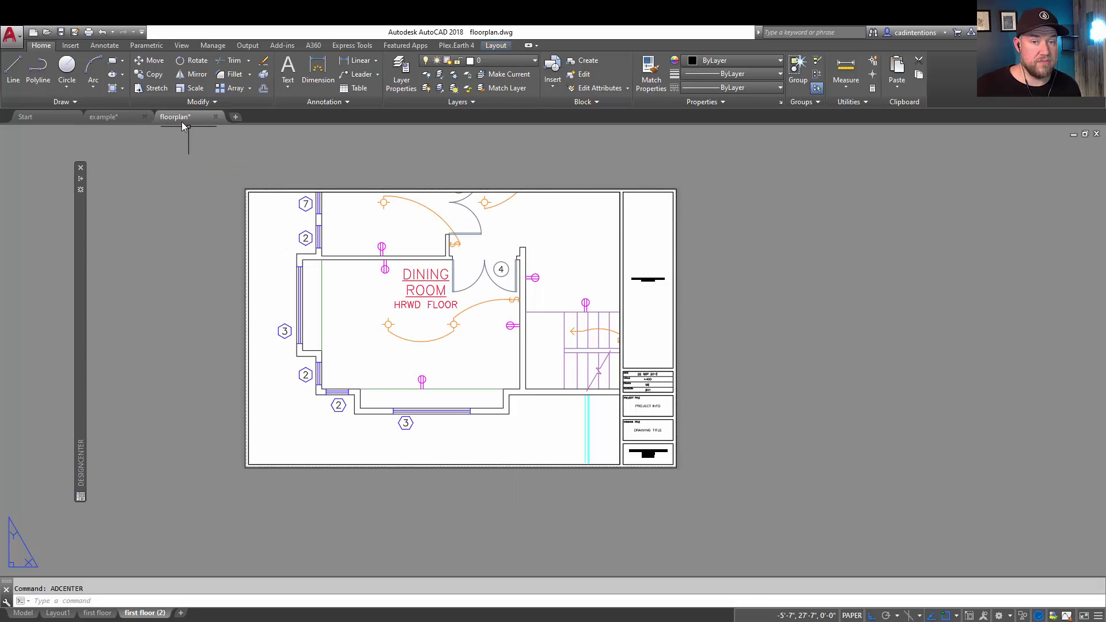
mouse_move(81, 237)
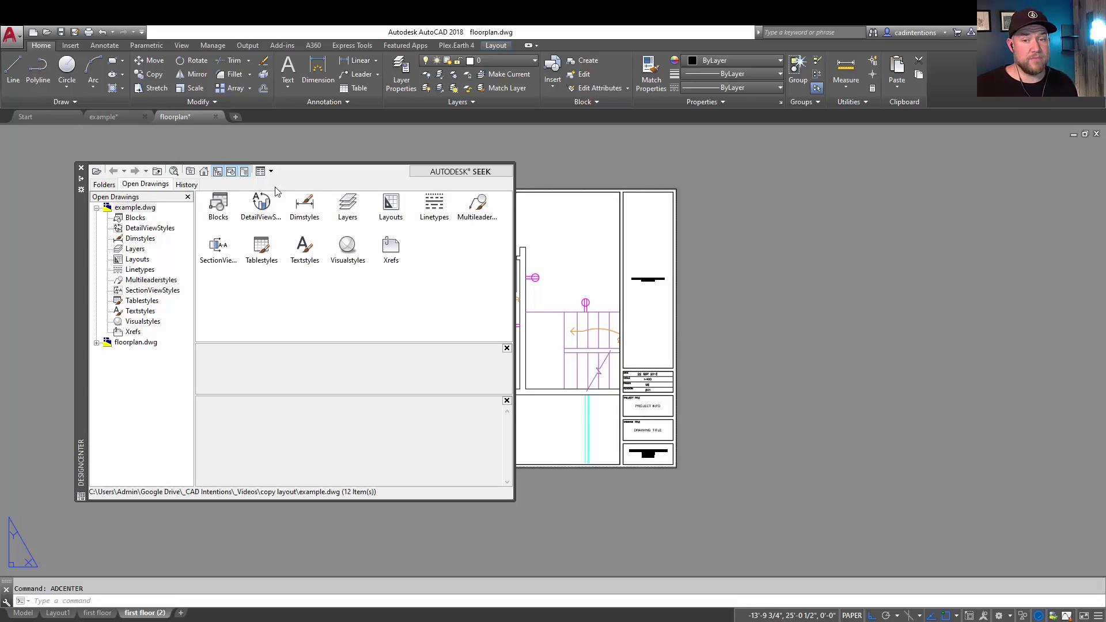
Add example.dwg's 8.5x14 Landscape layout to floorplan via DesignCenter's Add Layout(s).
click(136, 260)
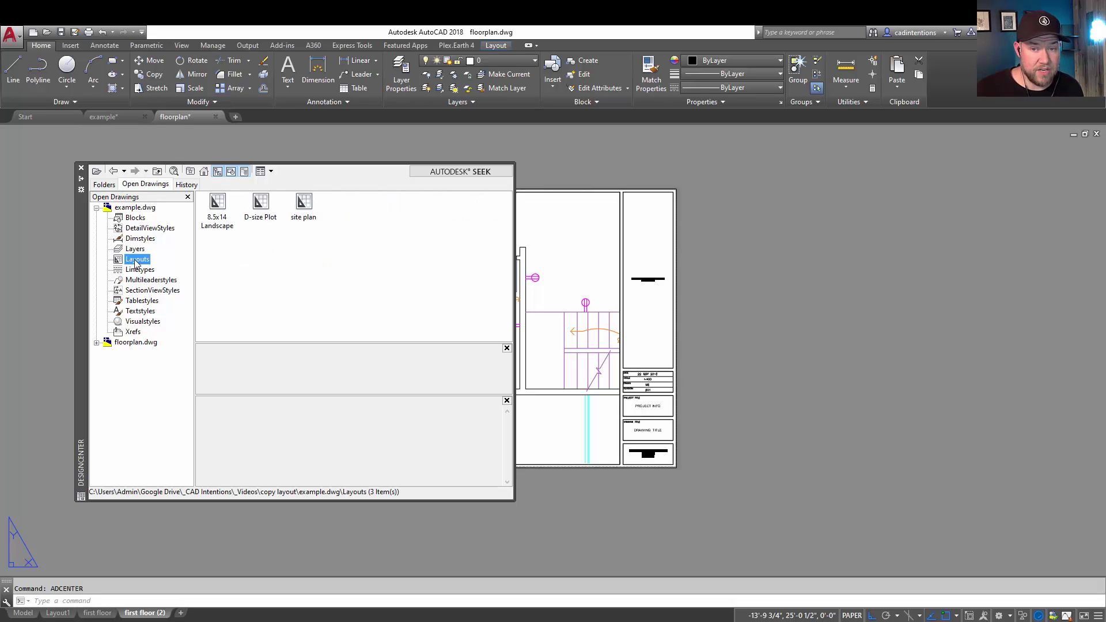
click(224, 226)
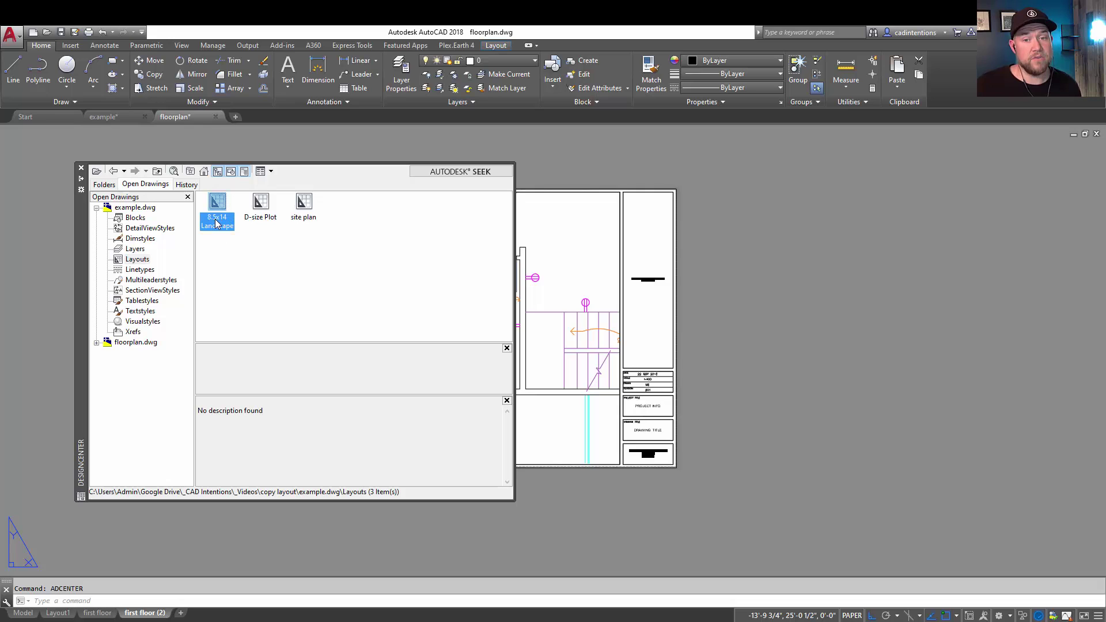
right_click(217, 224)
click(249, 226)
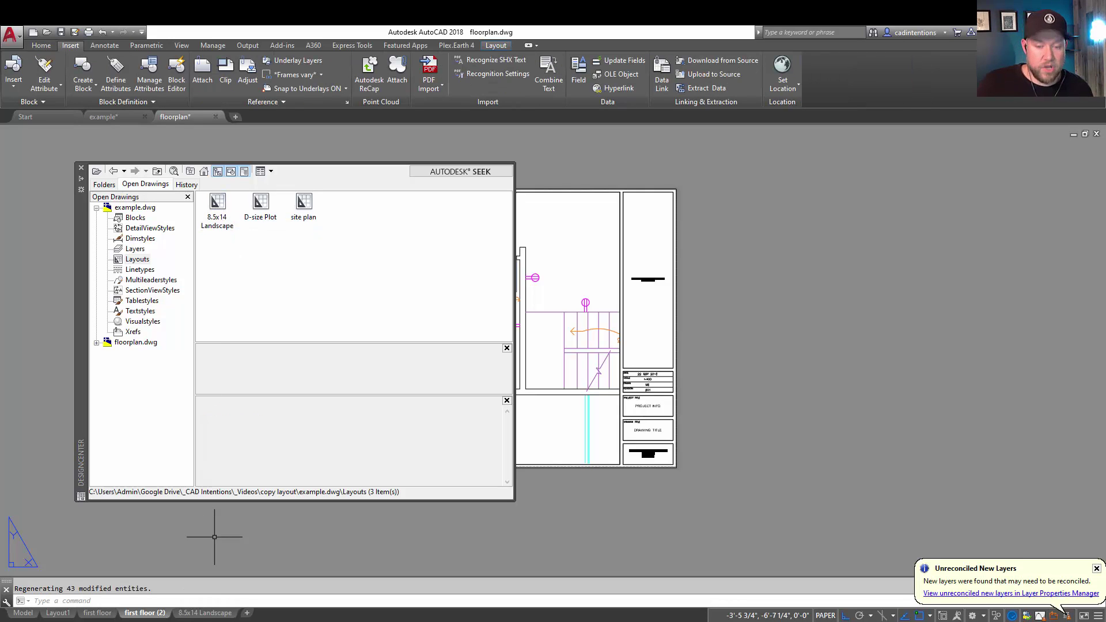
mouse_move(200, 615)
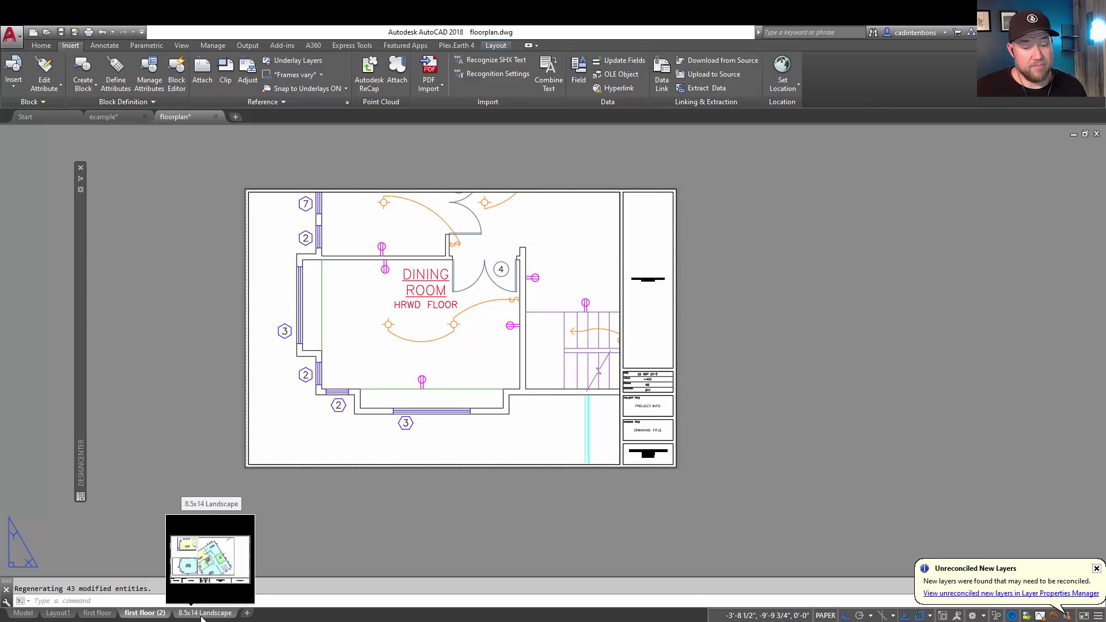
Switch to the imported 8.5x14 Landscape layout showing the bedroom viewports.
click(202, 614)
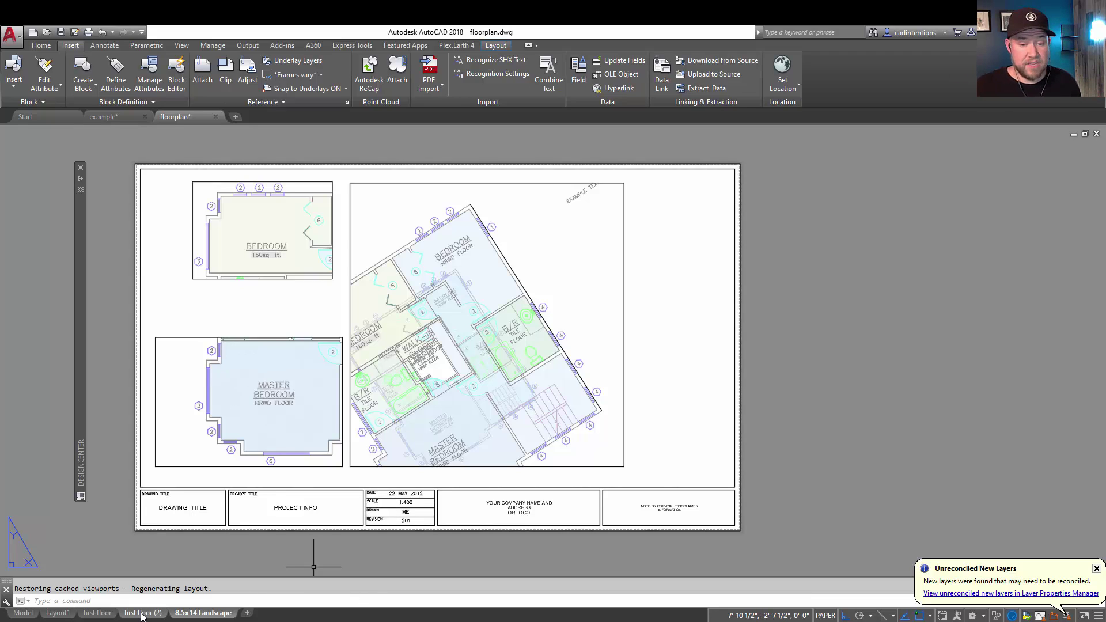
mouse_move(142, 616)
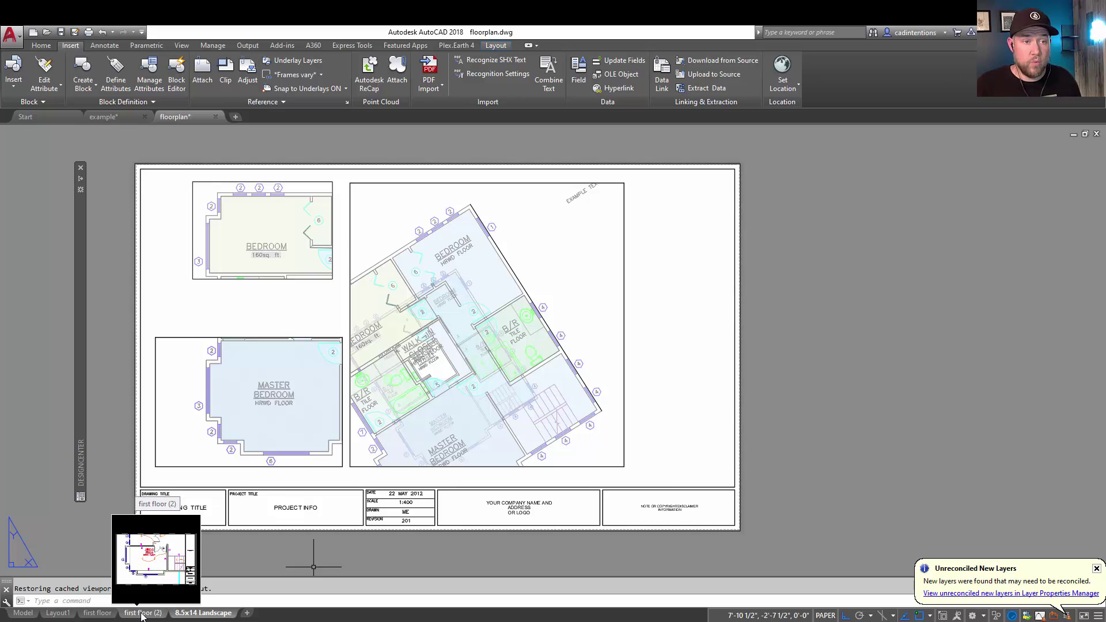